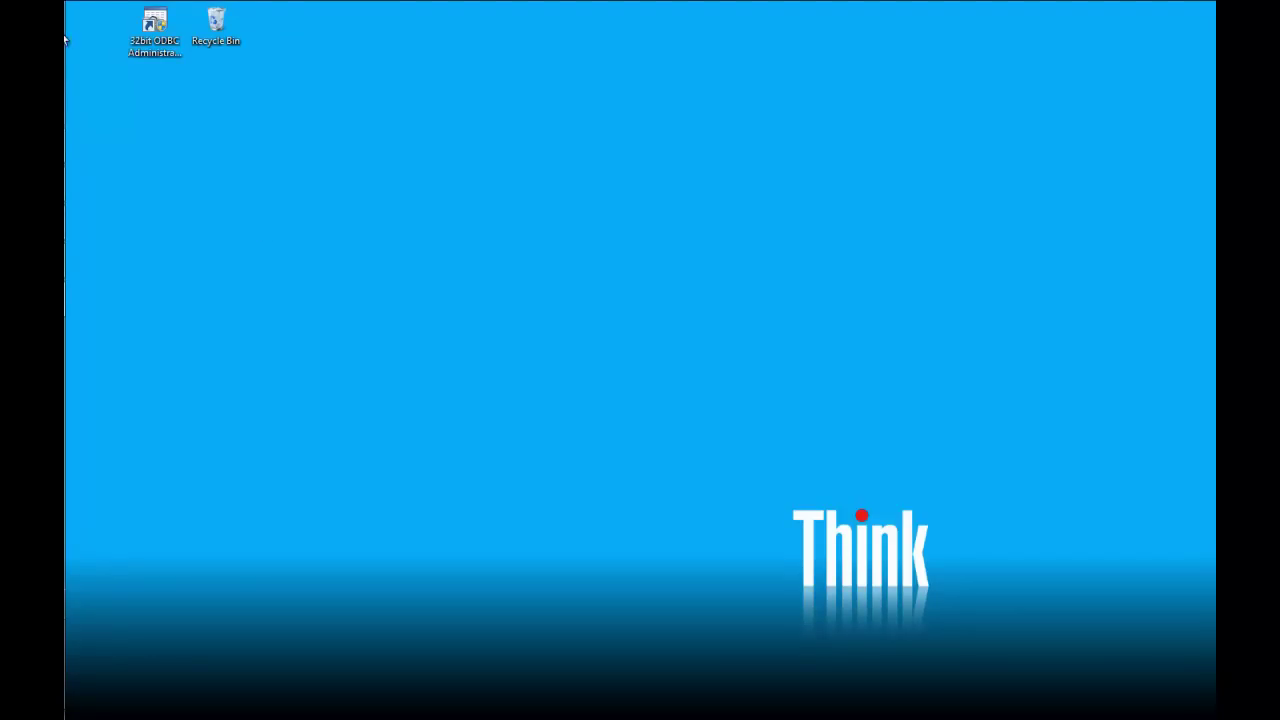
Step: Open tnsnames.ora from Documents > My Data Sources in Notepad
left_click(84, 67)
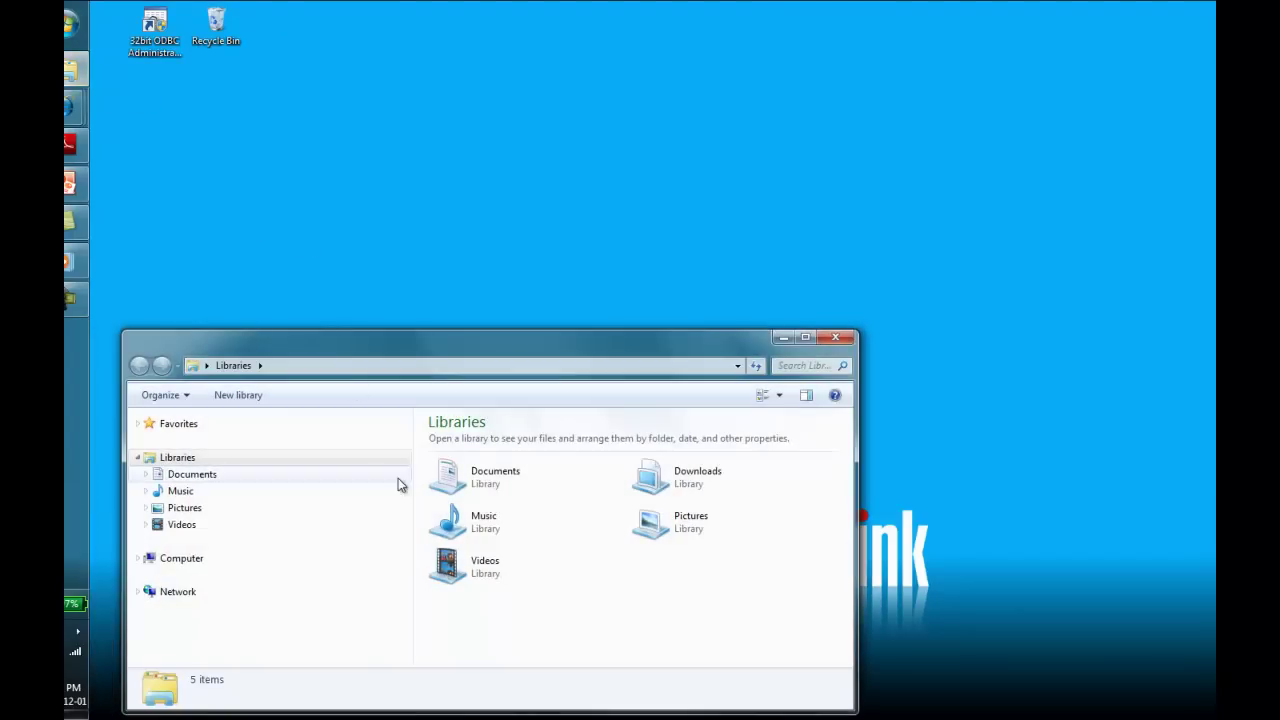
double_click(466, 481)
double_click(476, 502)
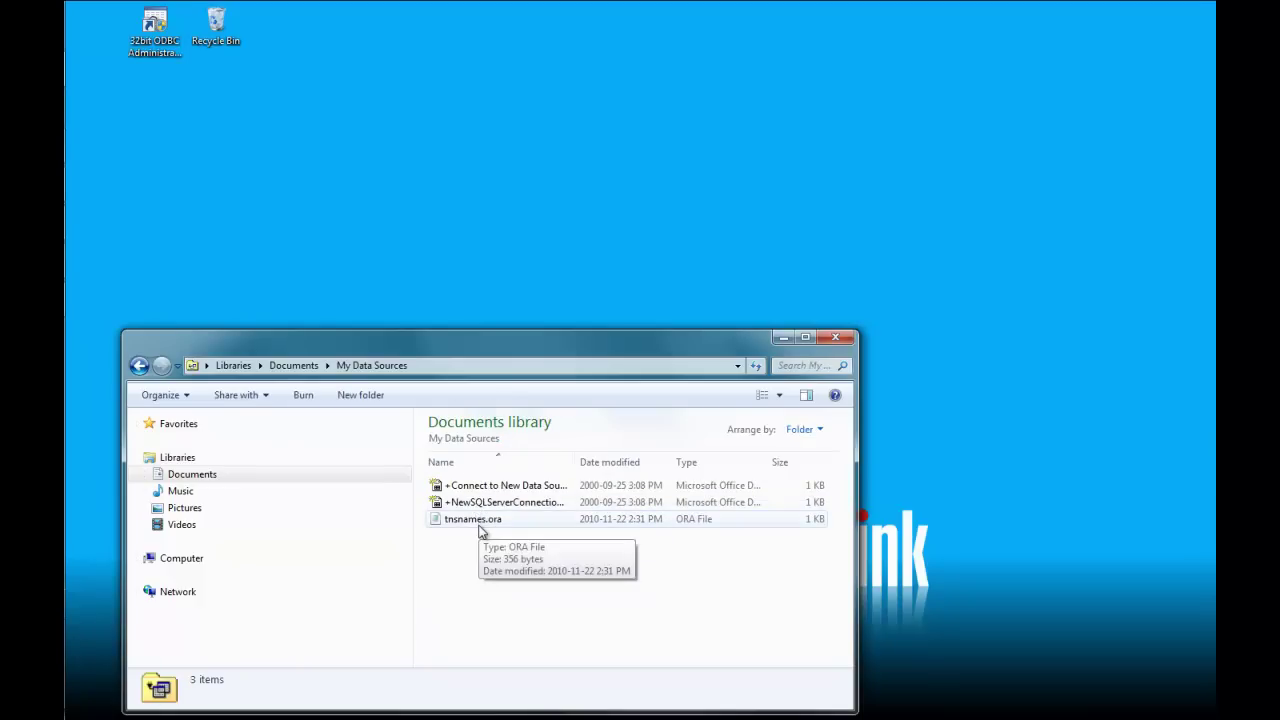
double_click(479, 527)
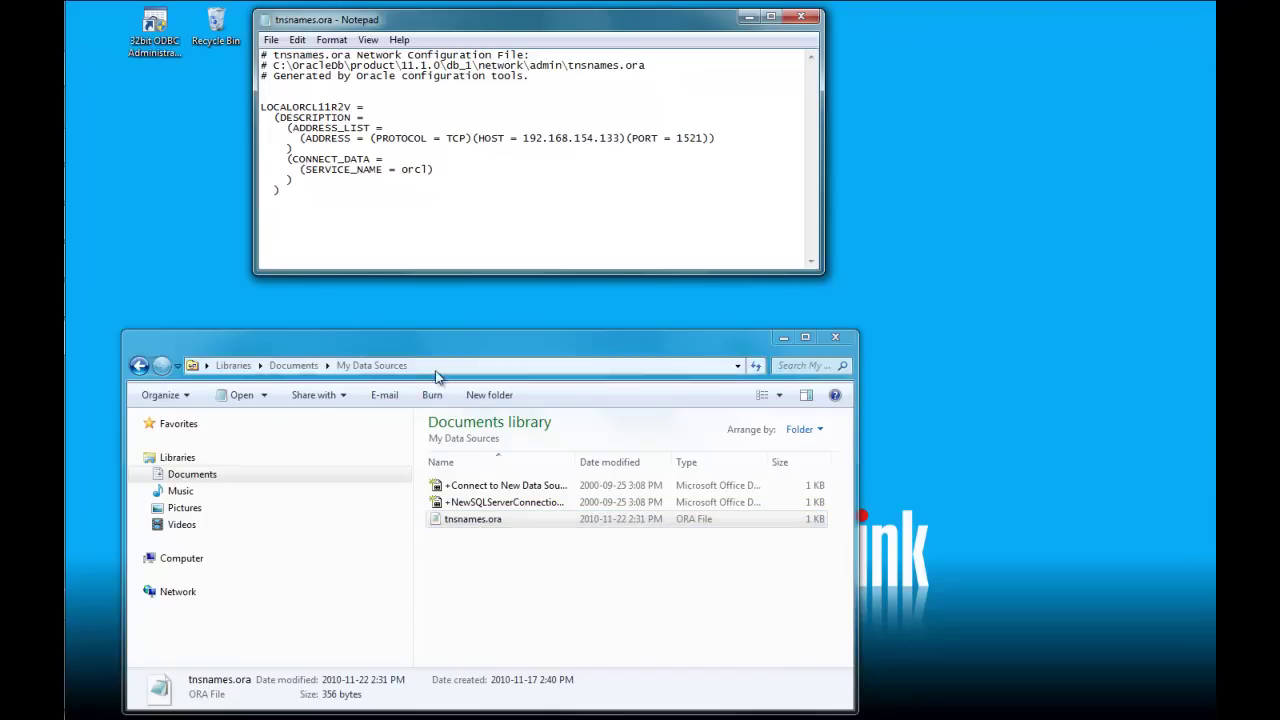
Step: Highlight the LOCALORCL11R2V entry name, host 192.168.154.133 and port 1521
double_click(286, 108)
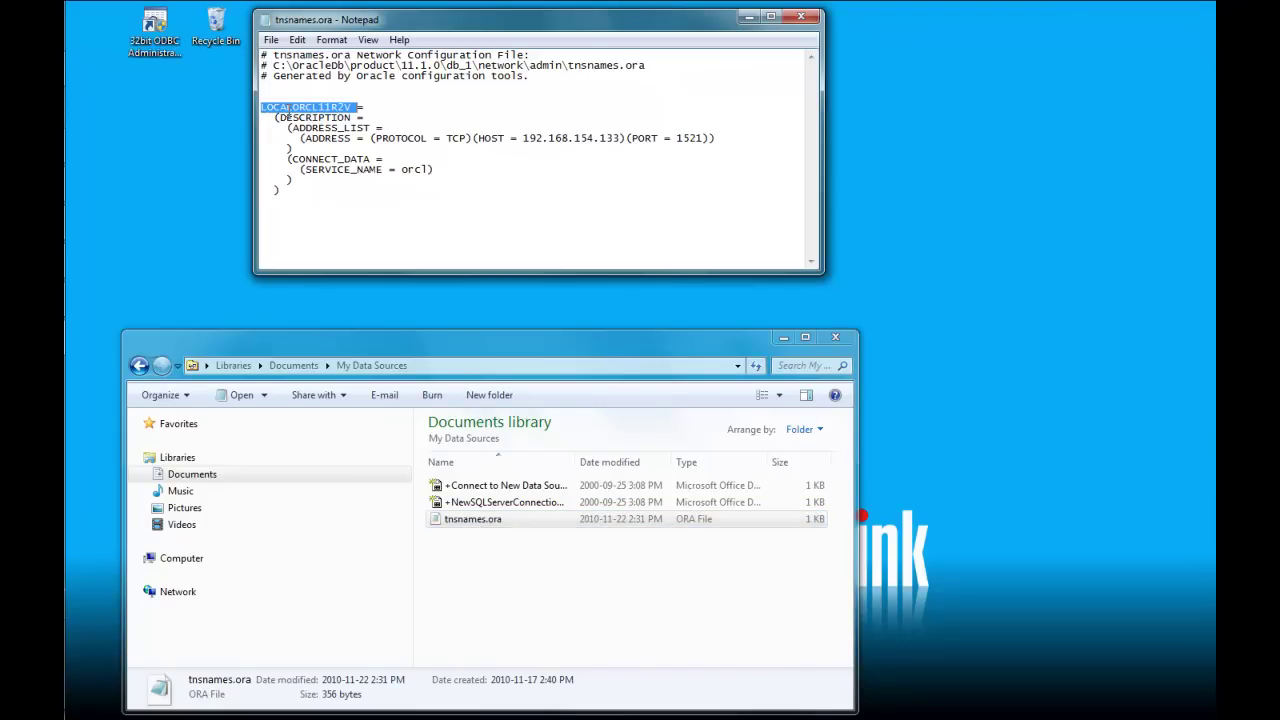
left_click_drag(522, 138, 622, 137)
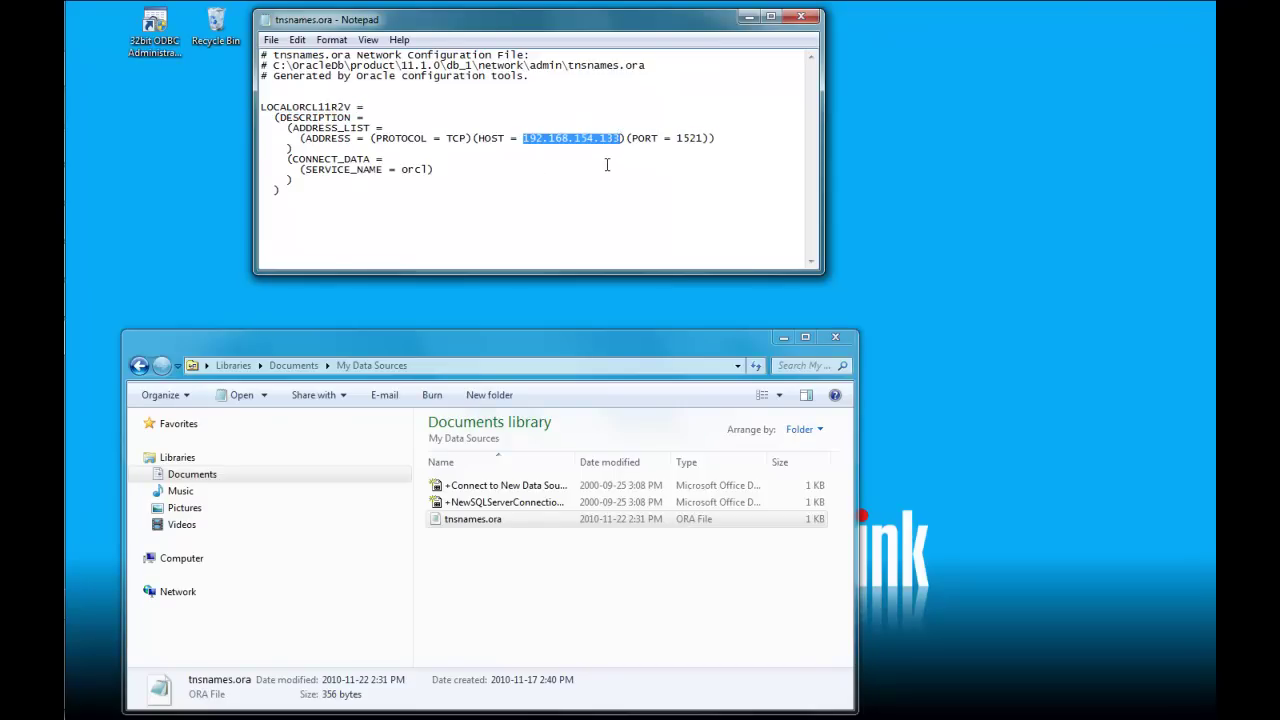
left_click_drag(676, 138, 703, 141)
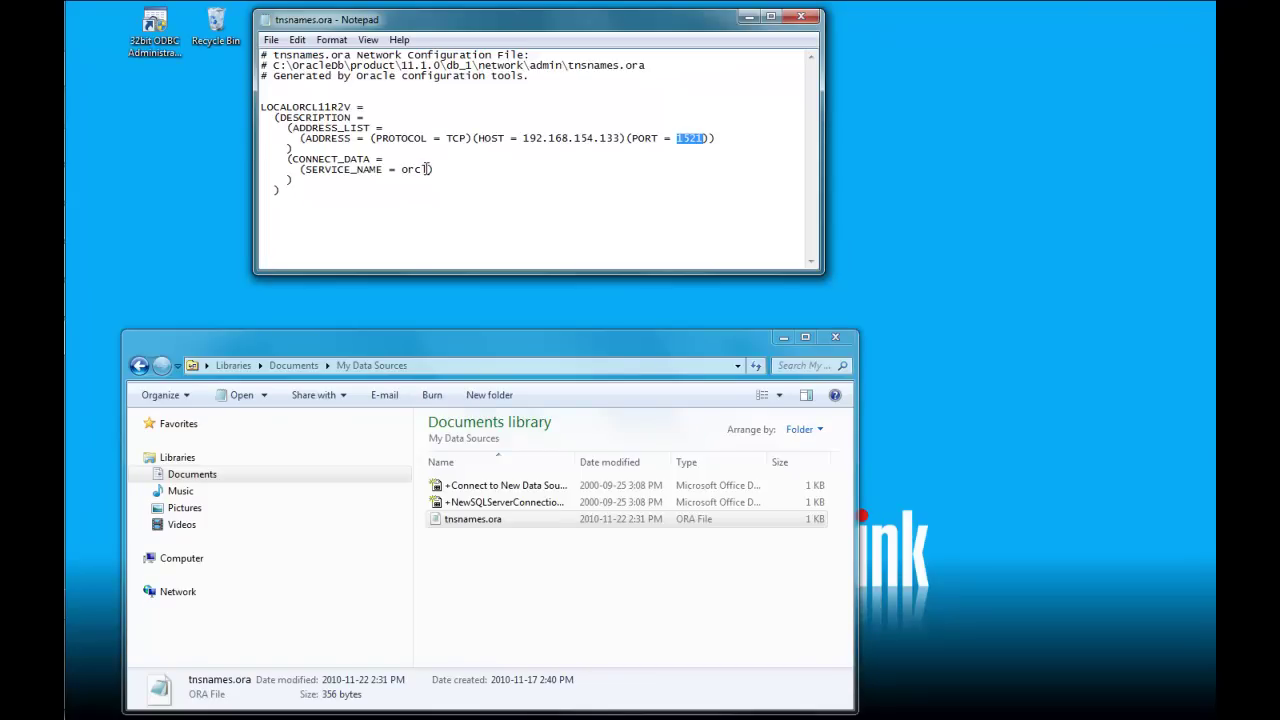
Step: Open Computer's System Properties at Advanced system settings and move it aside
mouse_move(68, 144)
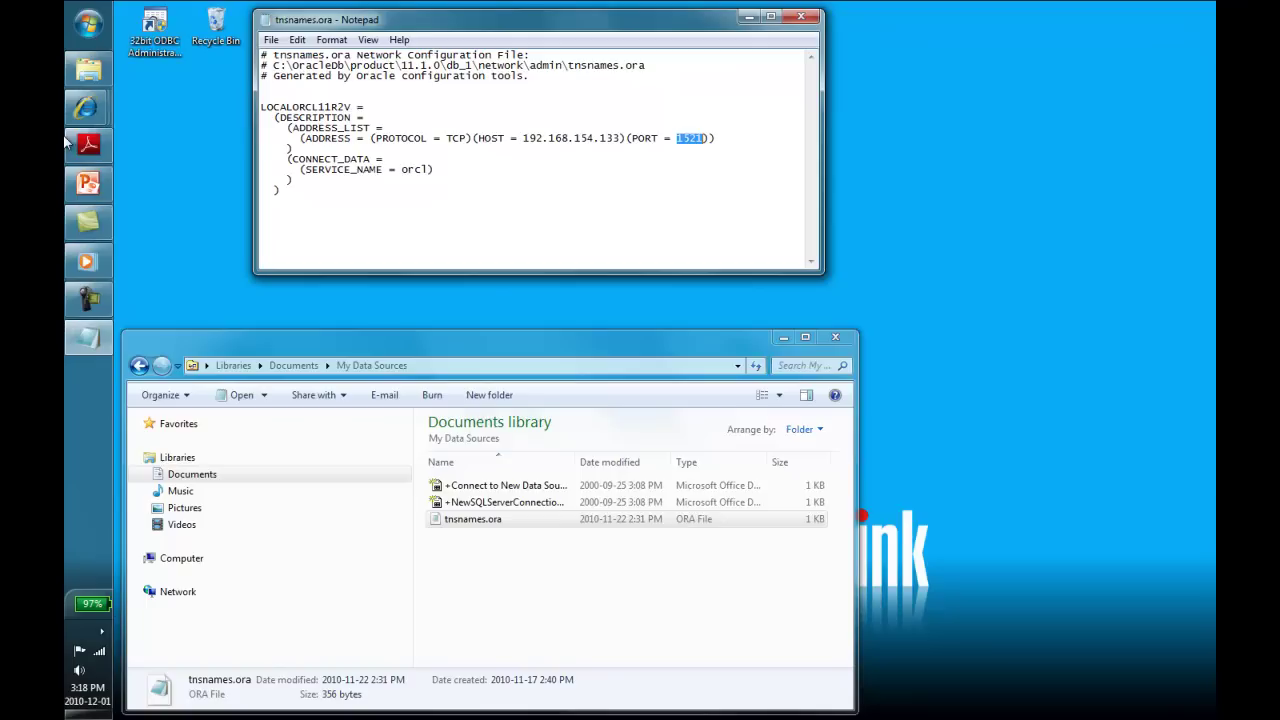
left_click(84, 24)
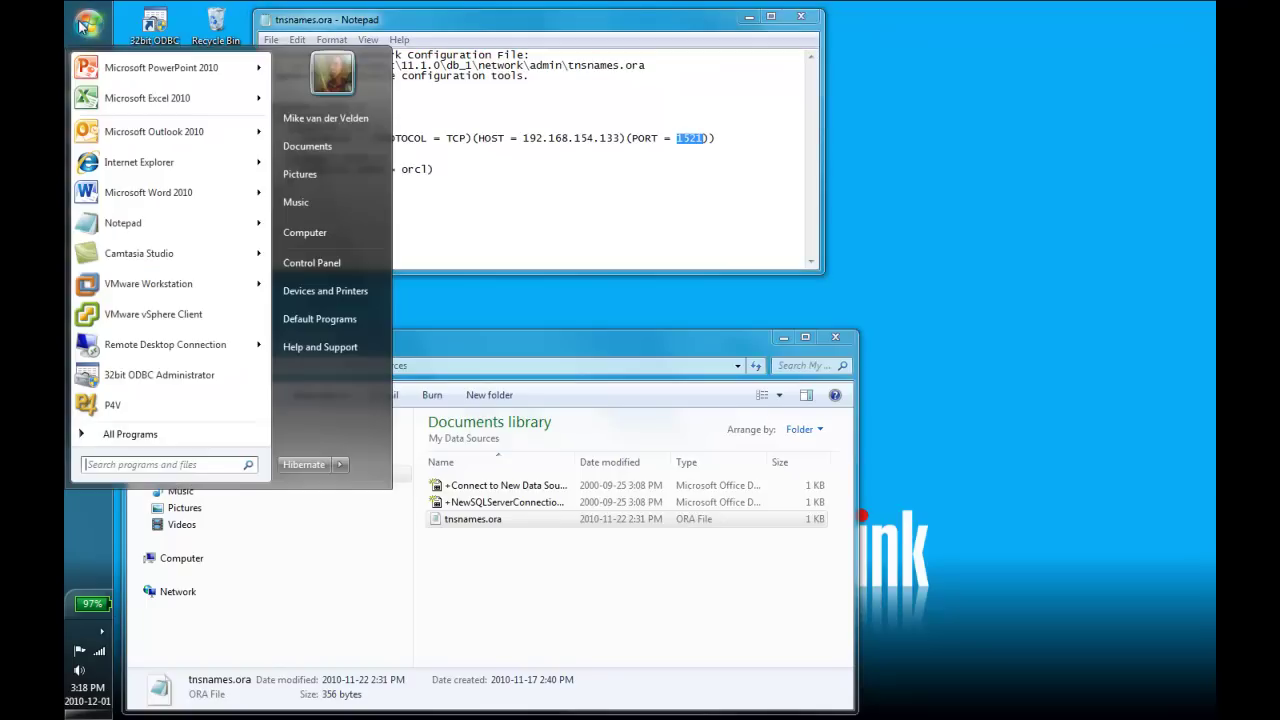
right_click(309, 235)
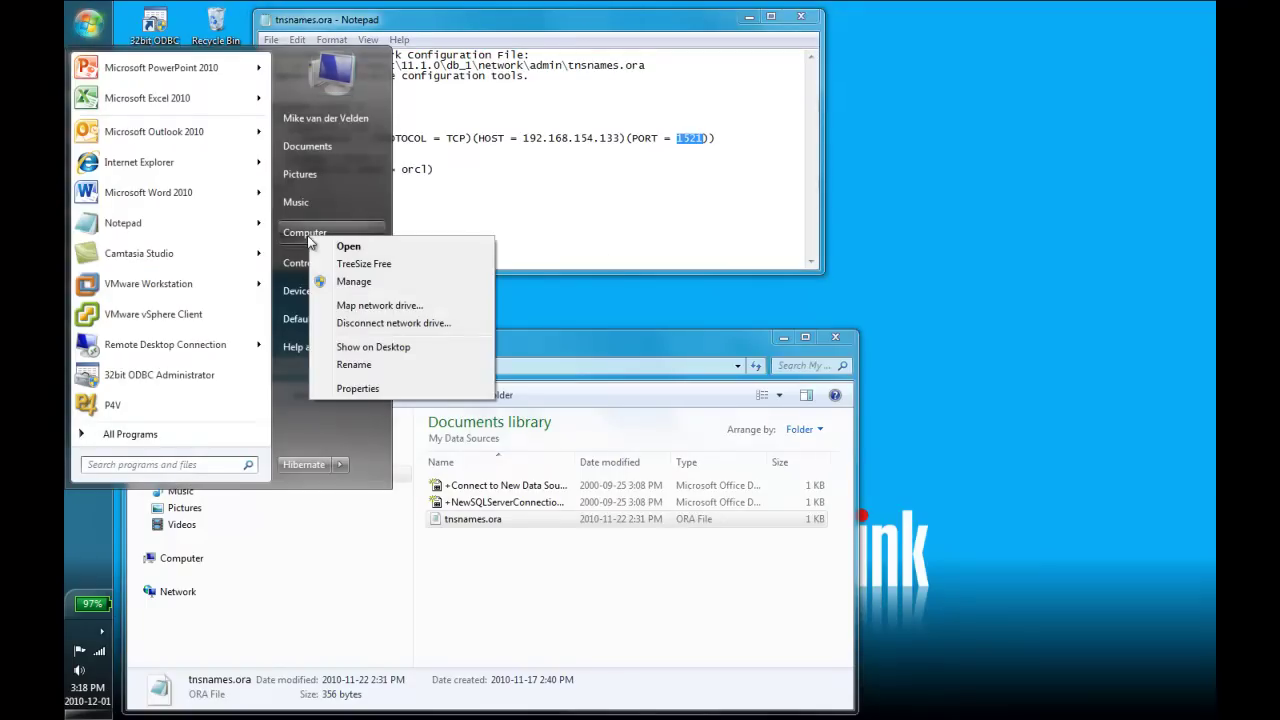
left_click(357, 388)
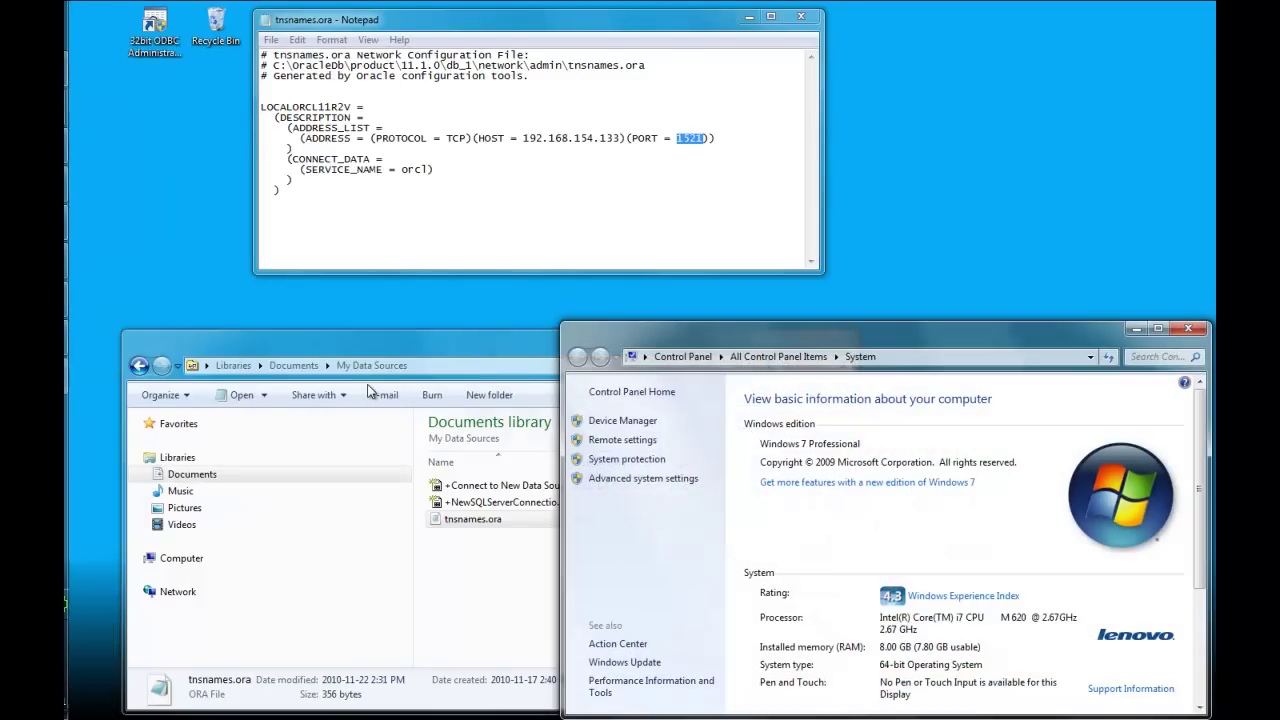
left_click(610, 479)
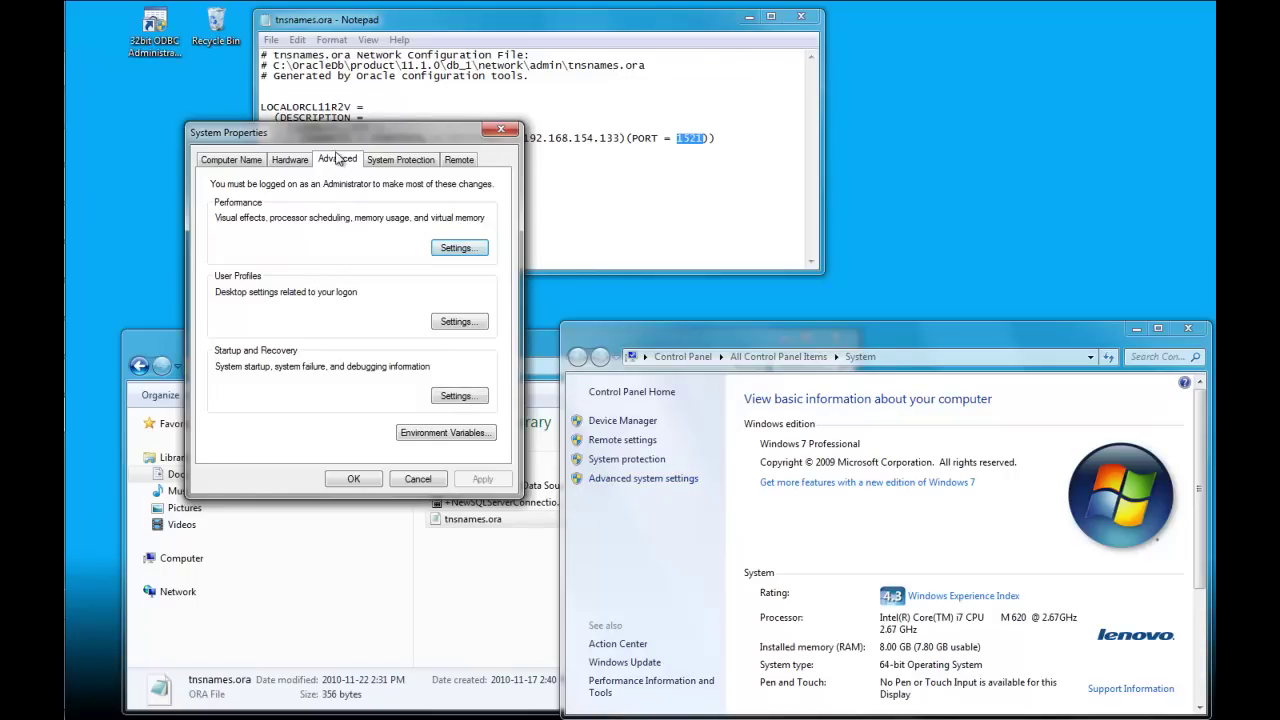
left_click_drag(359, 136, 1006, 63)
Step: Check that the TNS_ADMIN user variable points to My Data Sources, then cancel all dialogs
left_click(1045, 366)
left_click(900, 213)
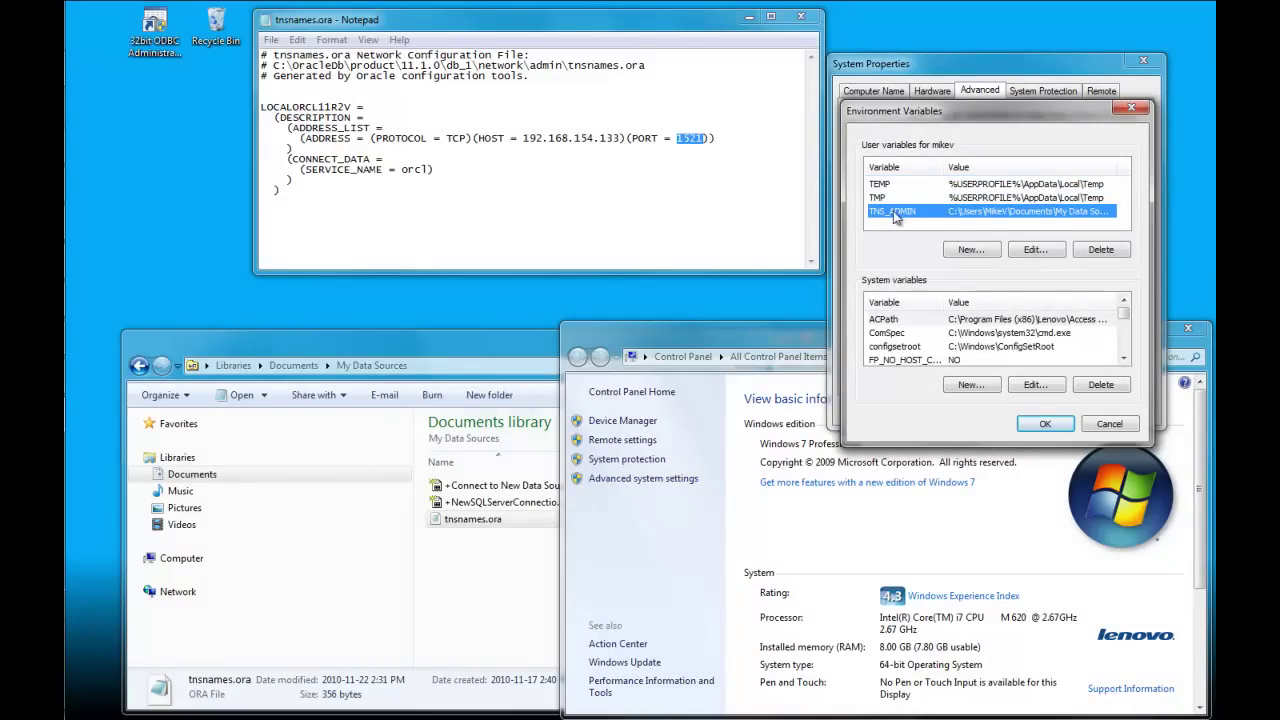
left_click(1030, 251)
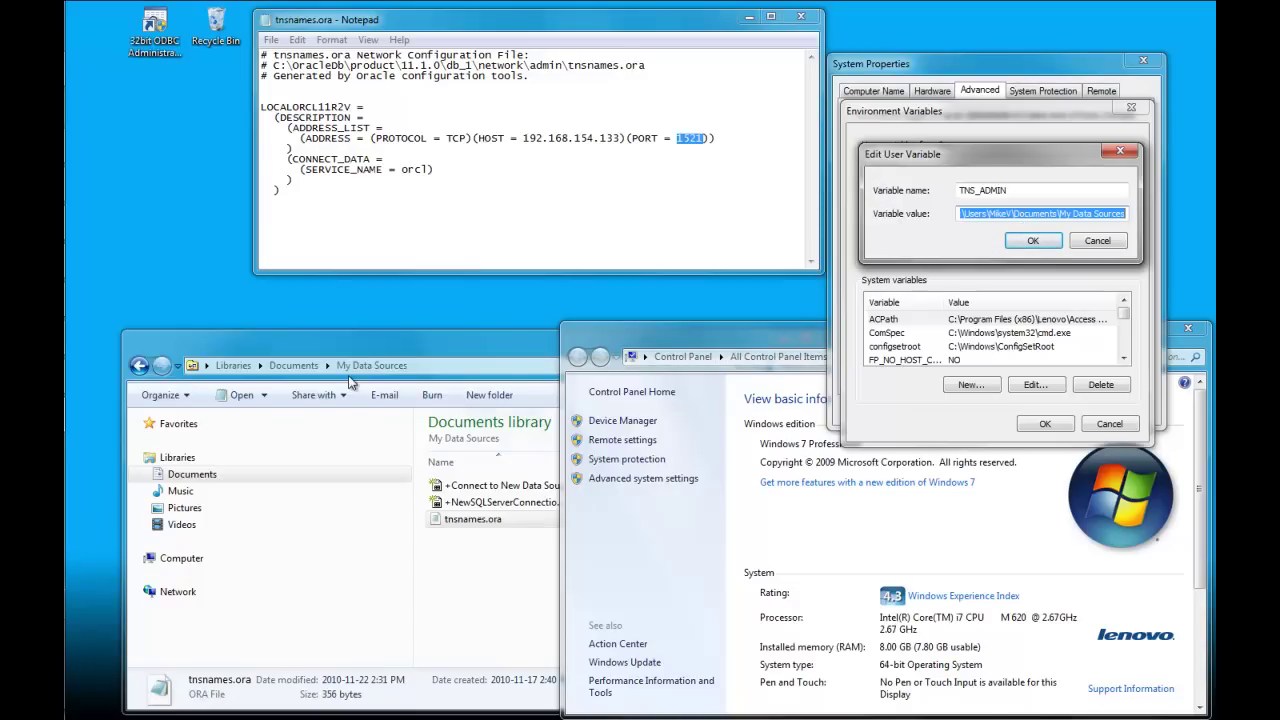
left_click(1107, 240)
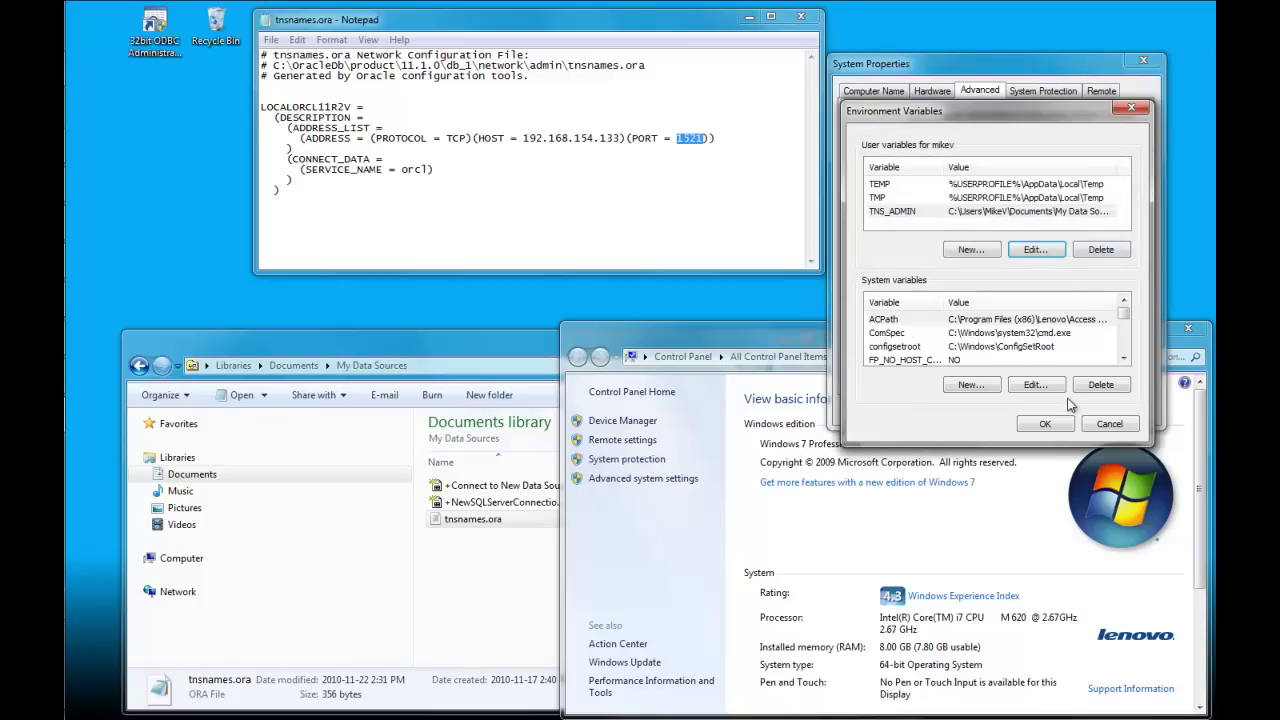
left_click(1045, 425)
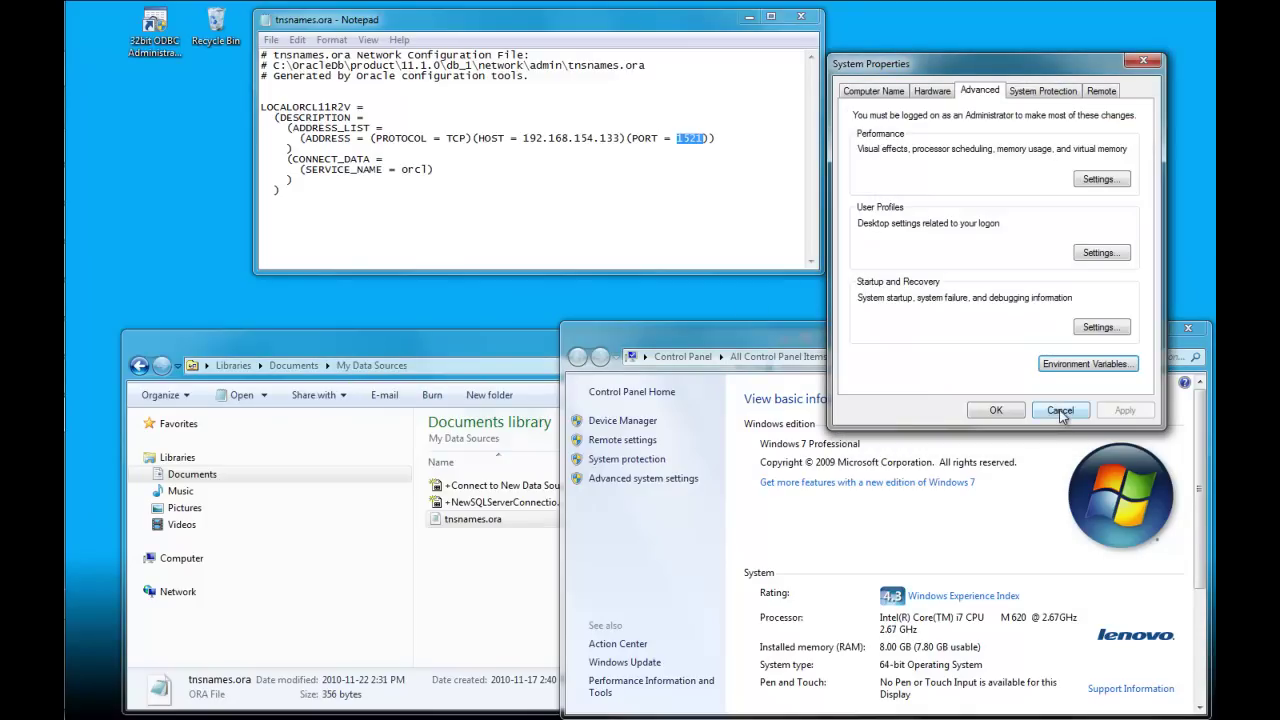
left_click(1060, 411)
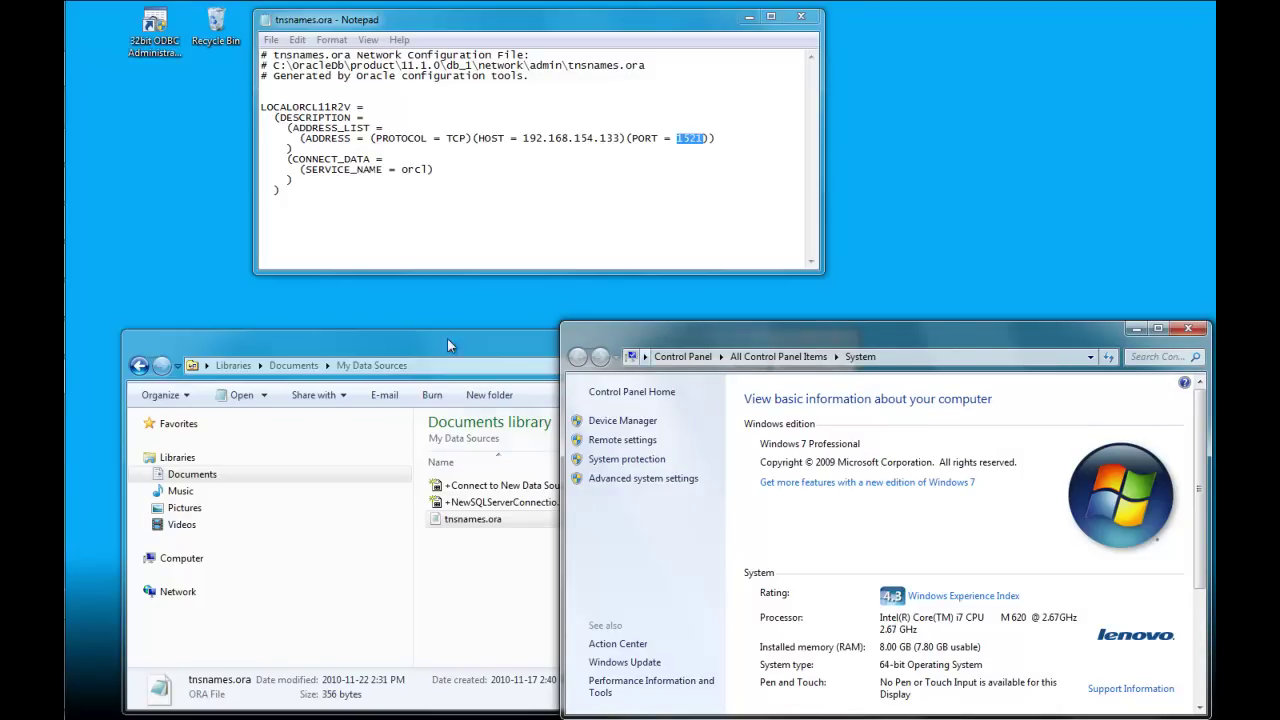
Step: Open Control Panel's Administrative Tools folder and move its window to the right
mouse_move(86, 48)
left_click(88, 24)
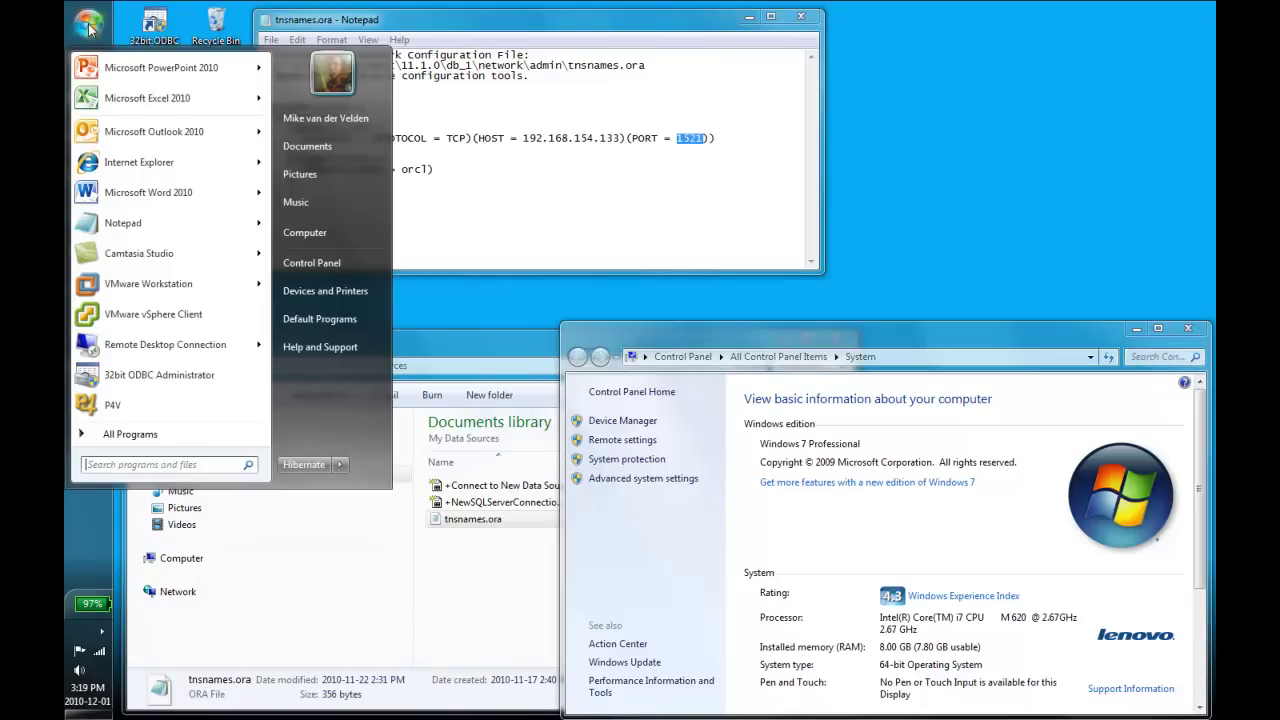
left_click(313, 262)
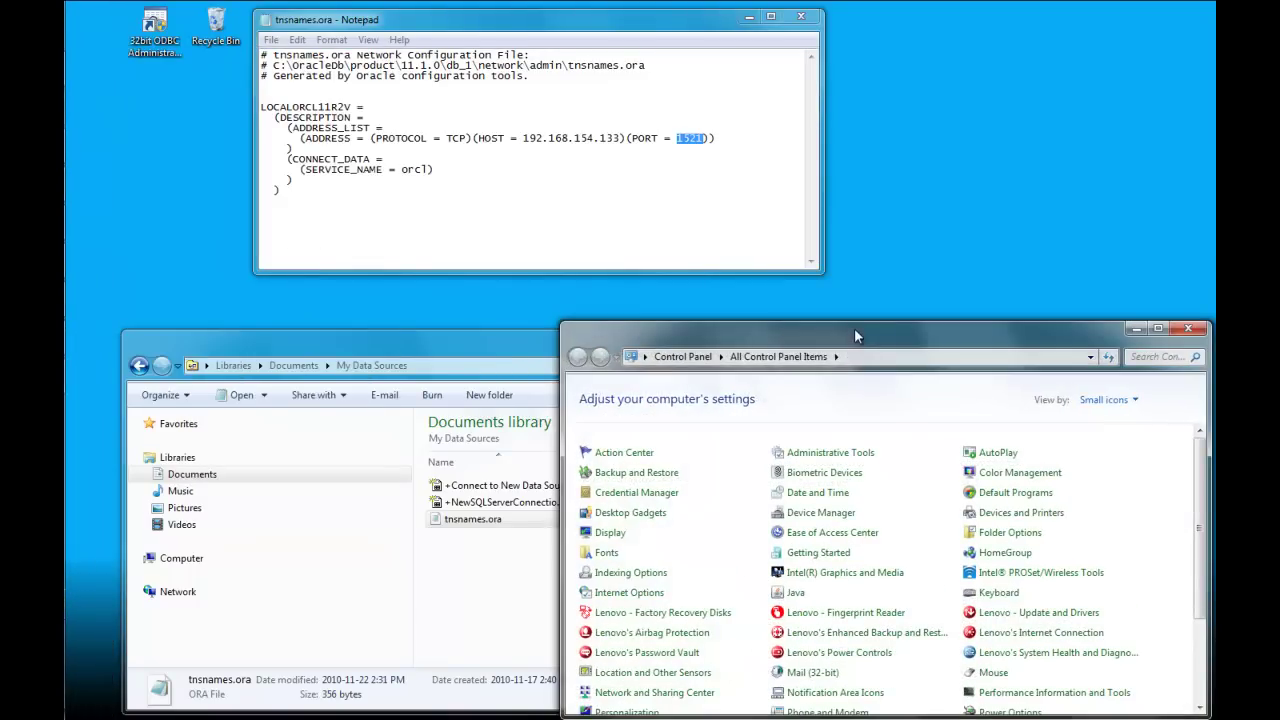
left_click_drag(854, 328, 849, 36)
left_click(835, 162)
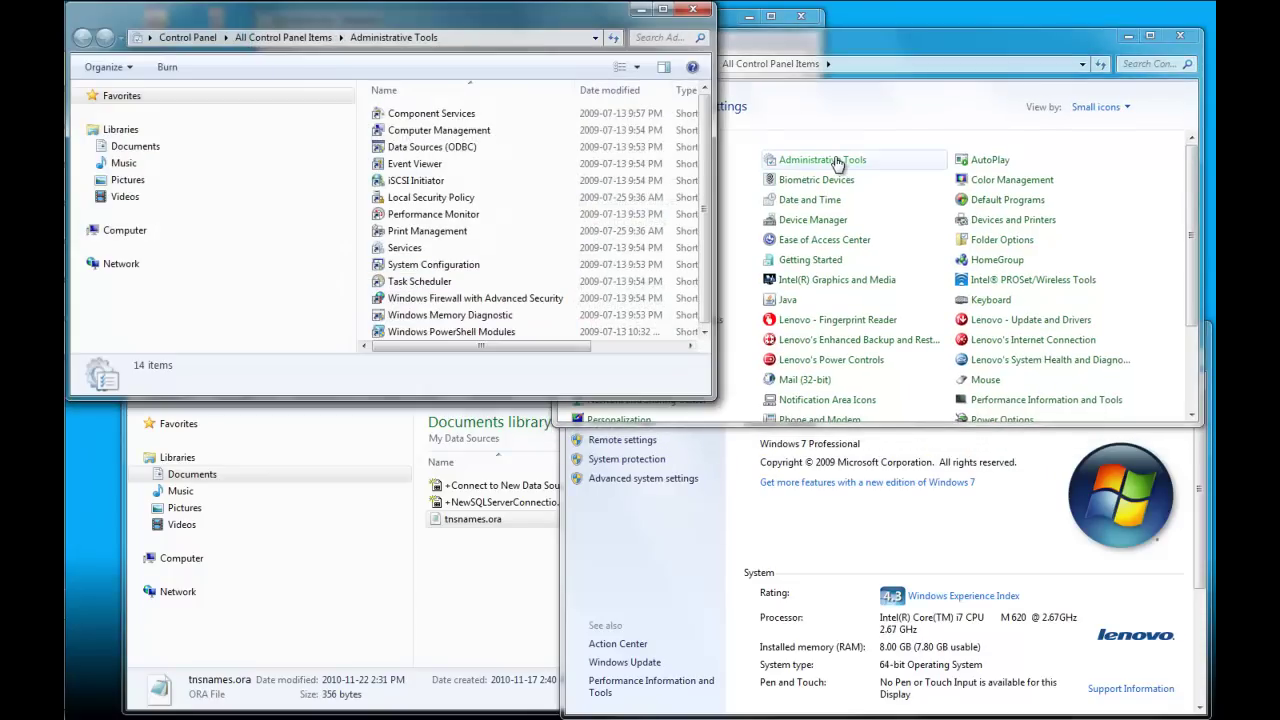
left_click_drag(480, 18, 917, 48)
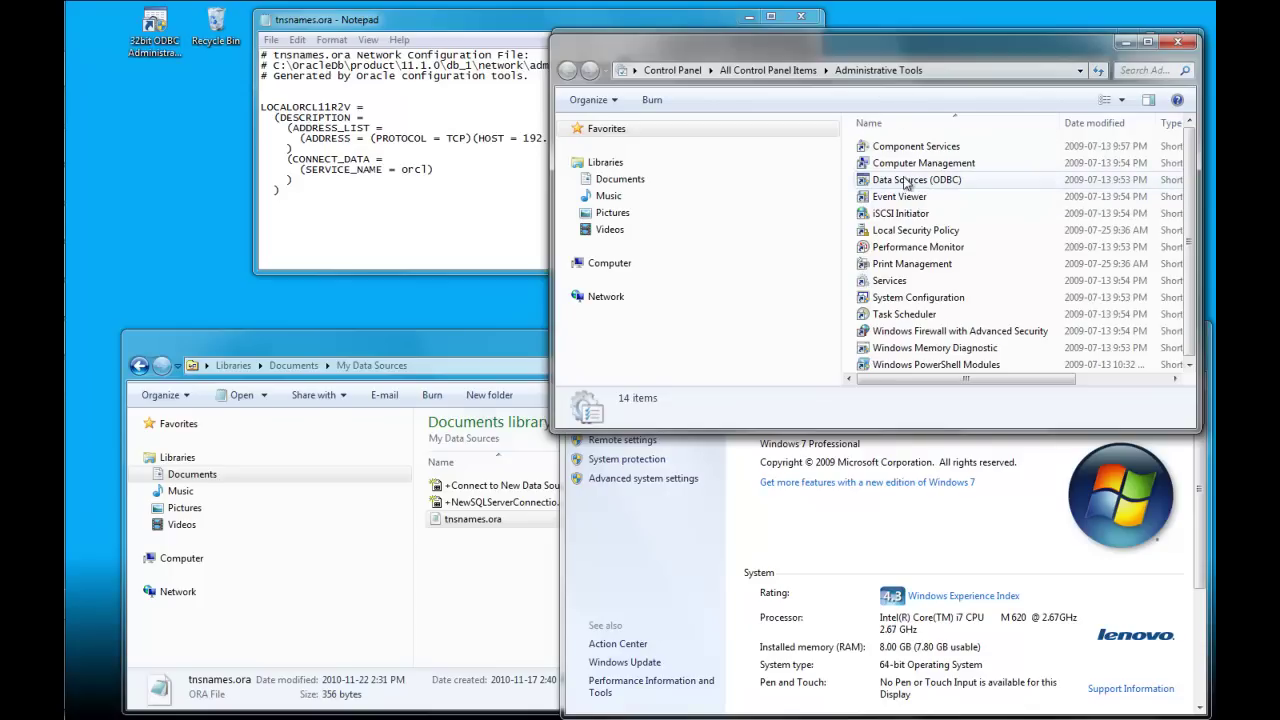
Step: View the Data Sources (ODBC) shortcut properties, whose target is system32 odbcad32.exe
right_click(905, 181)
left_click(960, 494)
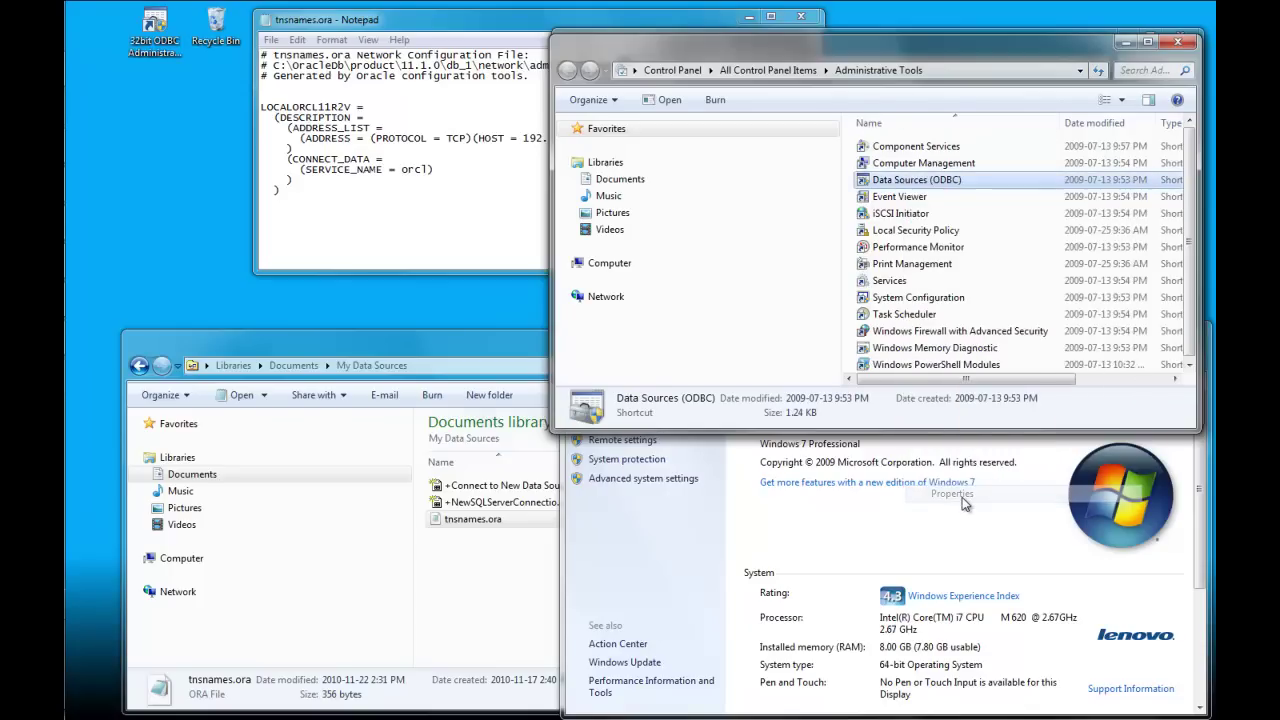
left_click_drag(1020, 205, 698, 205)
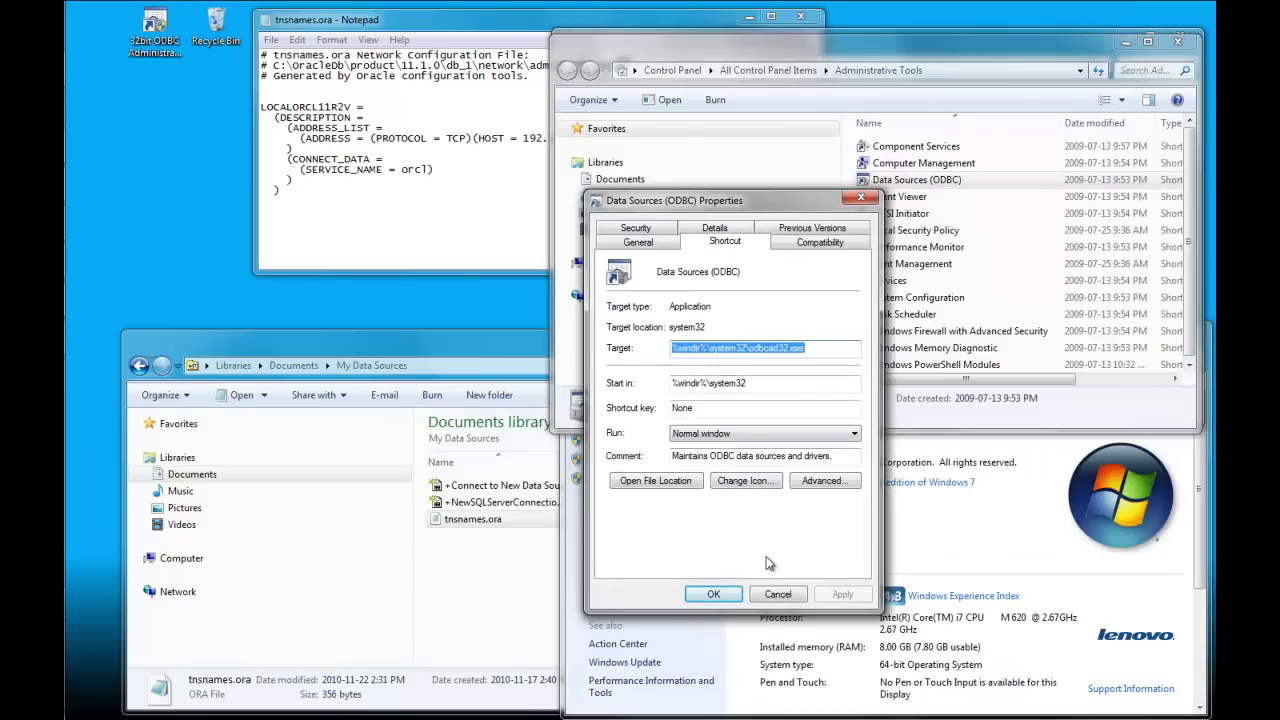
left_click(810, 348)
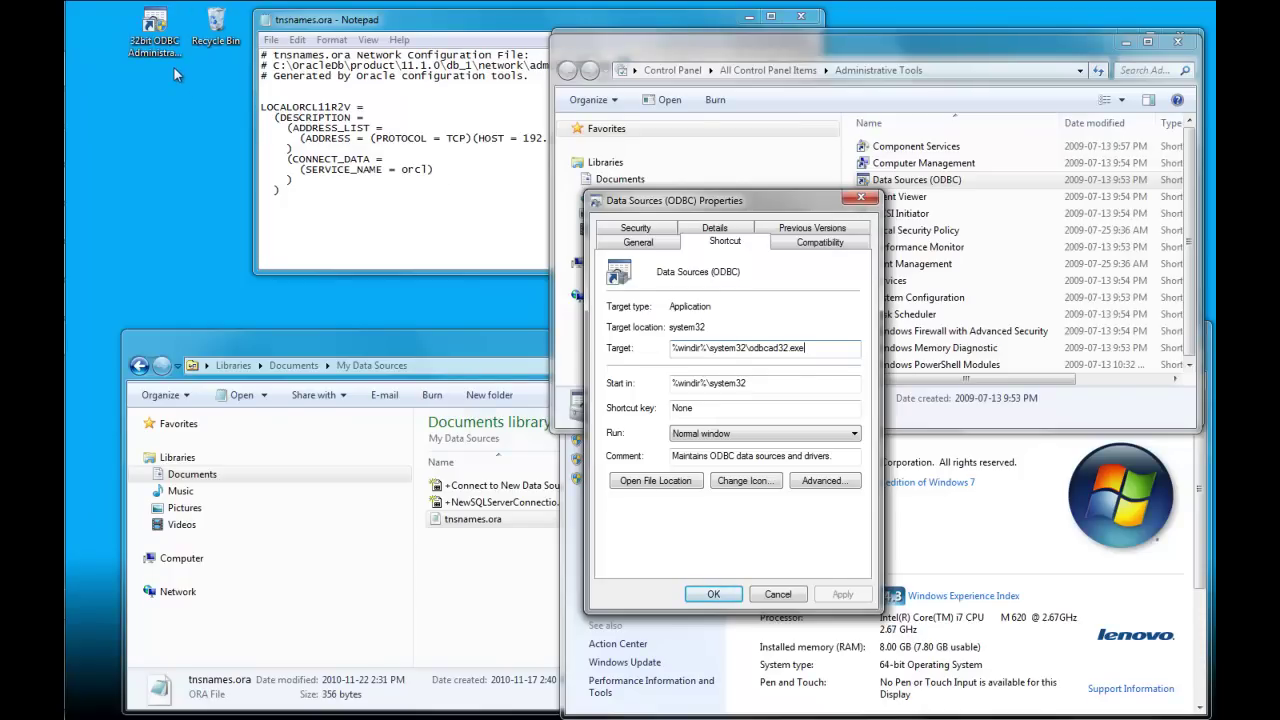
Step: Compare with the 32bit ODBC Administrator shortcut targeting SysWOW64 odbcad32.exe, then close the first dialog
right_click(161, 26)
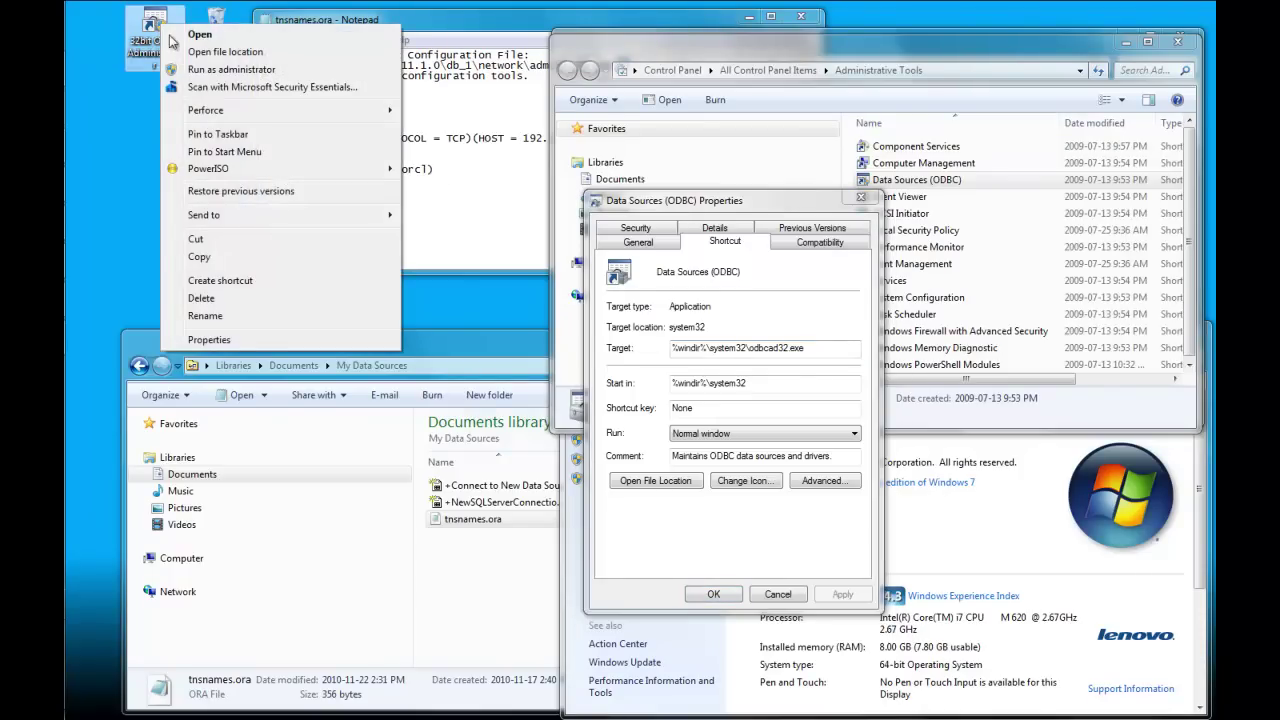
left_click(232, 339)
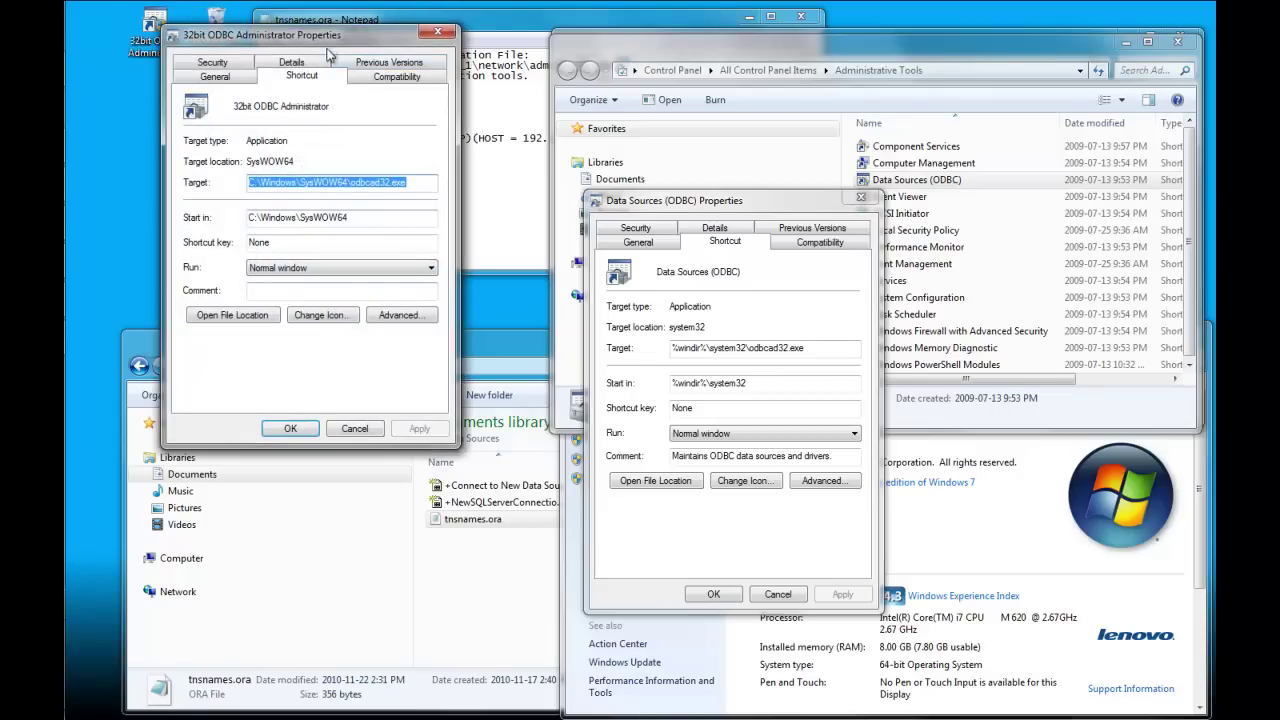
left_click_drag(328, 45, 432, 214)
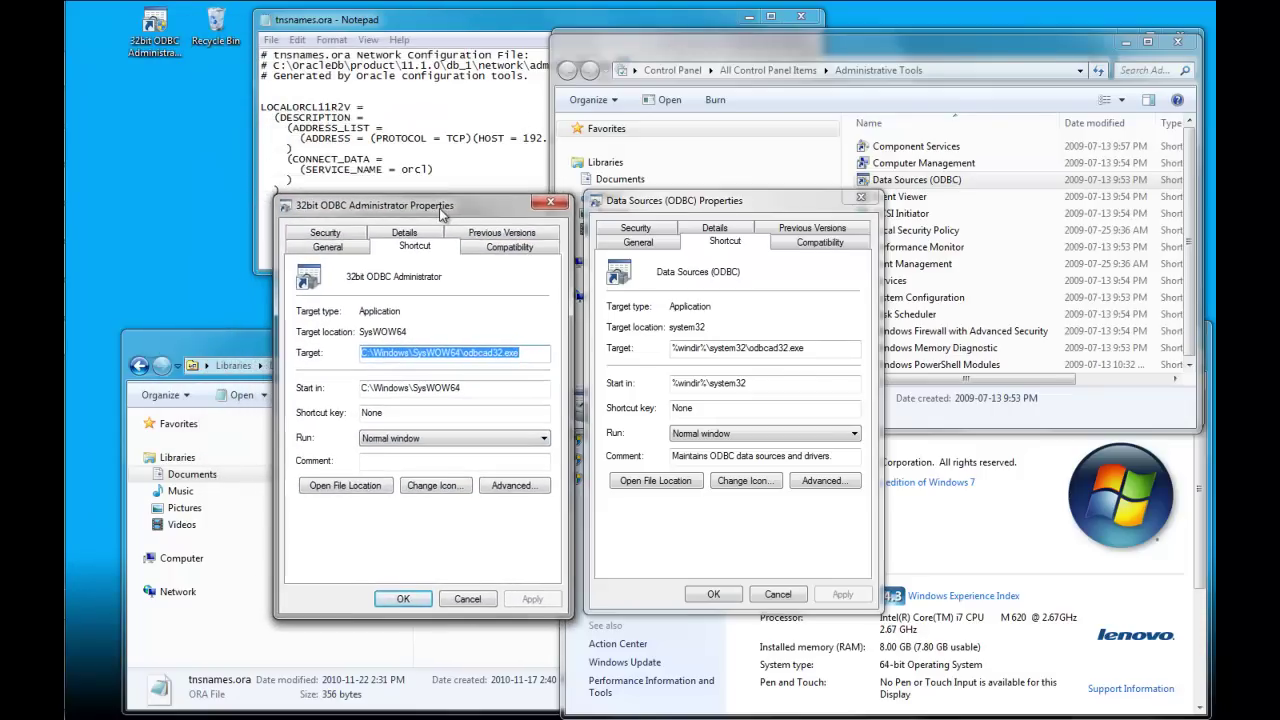
left_click_drag(443, 210, 447, 208)
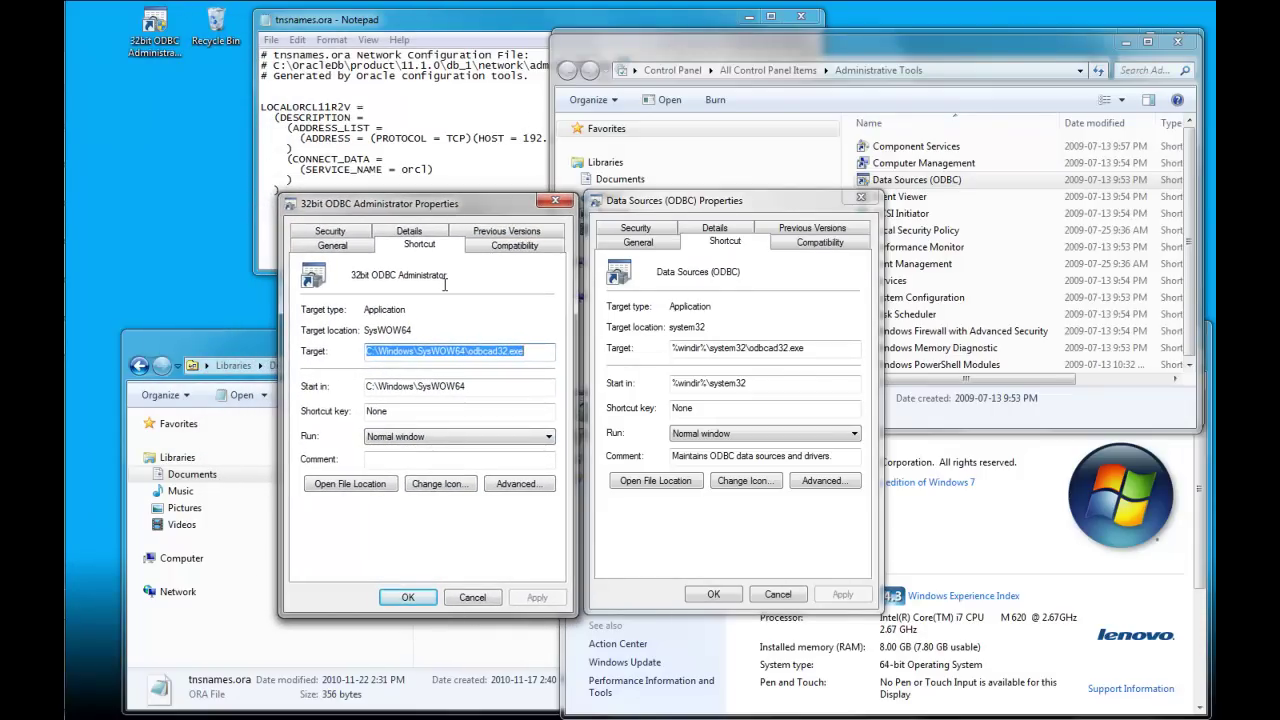
left_click(474, 352)
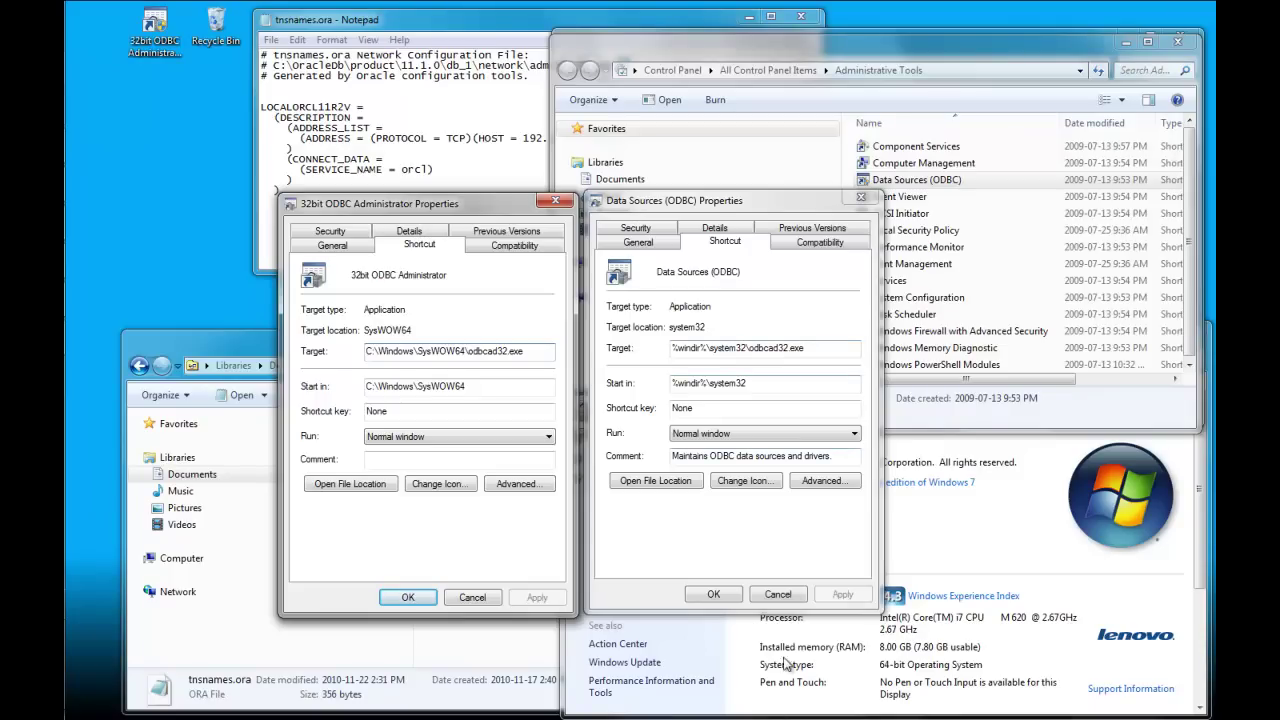
left_click(790, 595)
Step: Launch the 32bit ODBC Administrator and add a user data source with the Oracle in instantclient11_1 driver
left_click(468, 598)
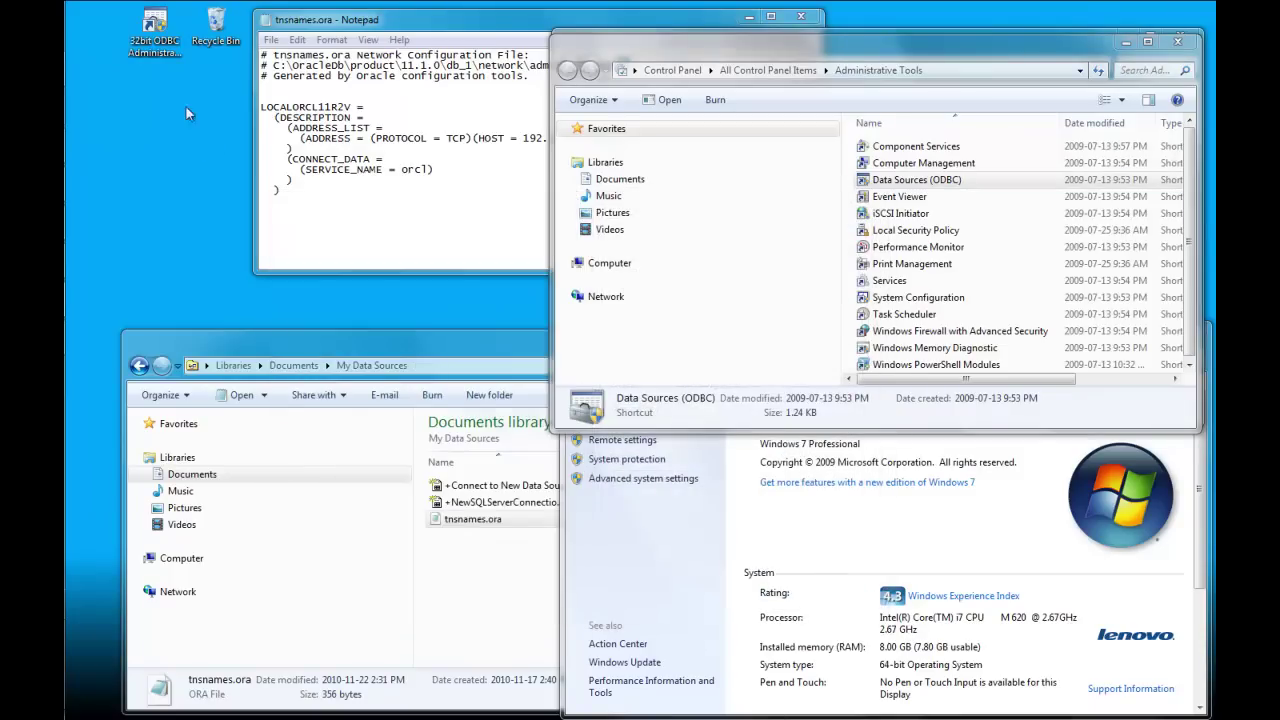
double_click(158, 36)
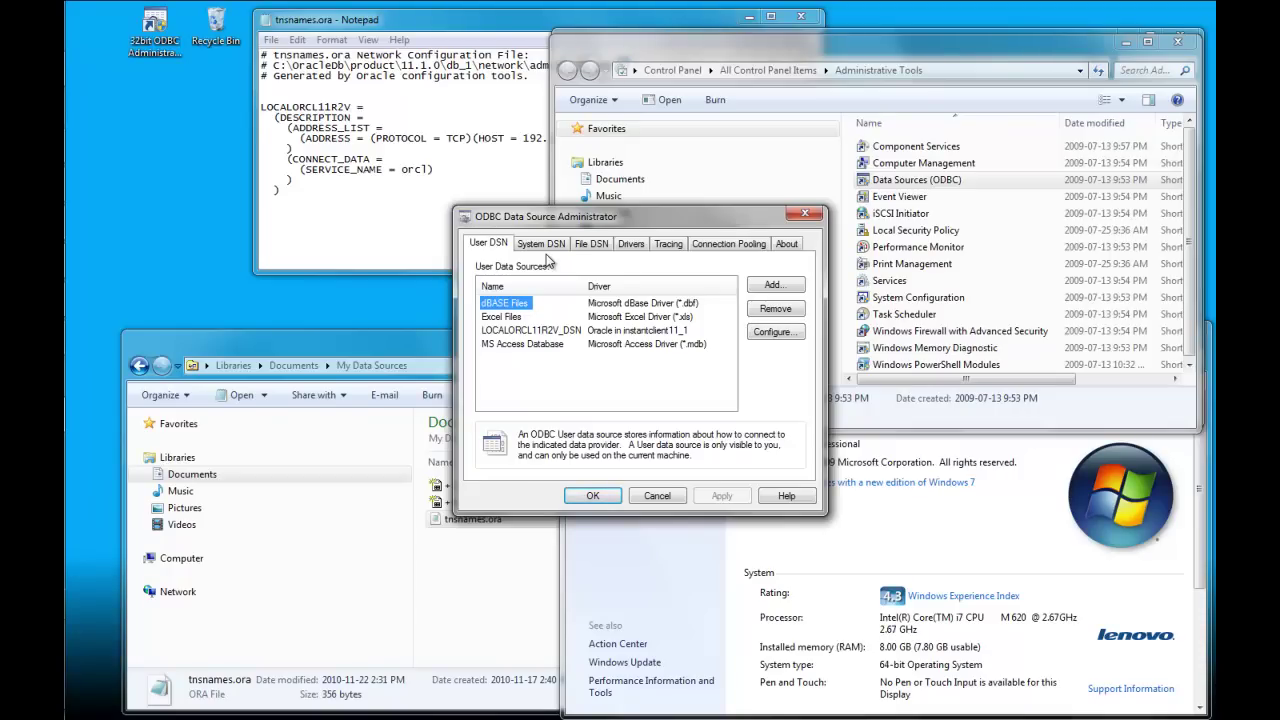
left_click(777, 290)
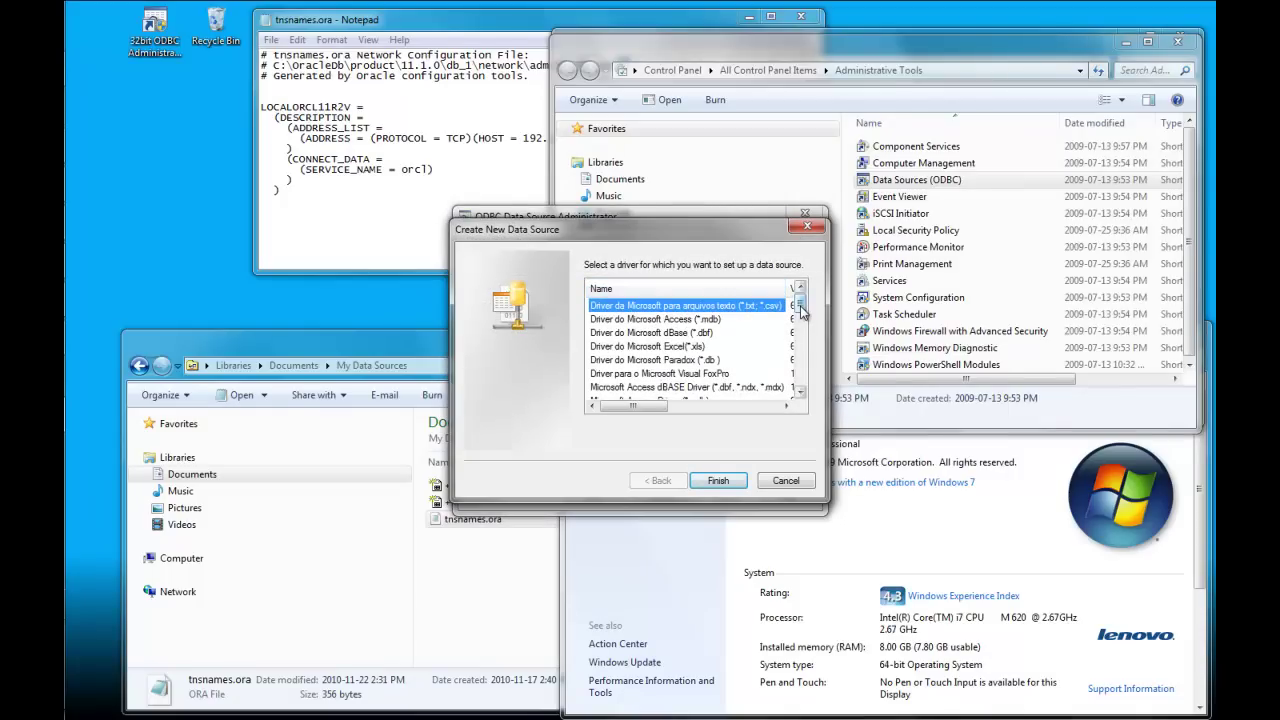
left_click_drag(800, 311, 802, 366)
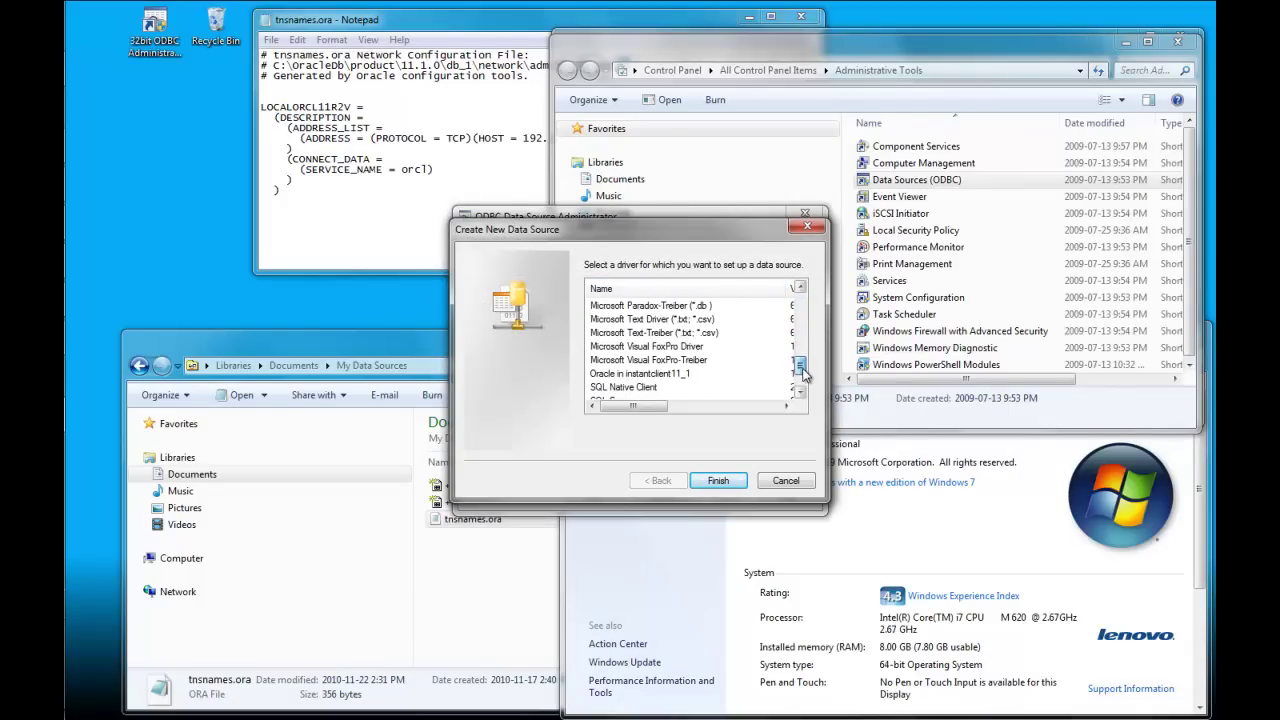
left_click(660, 376)
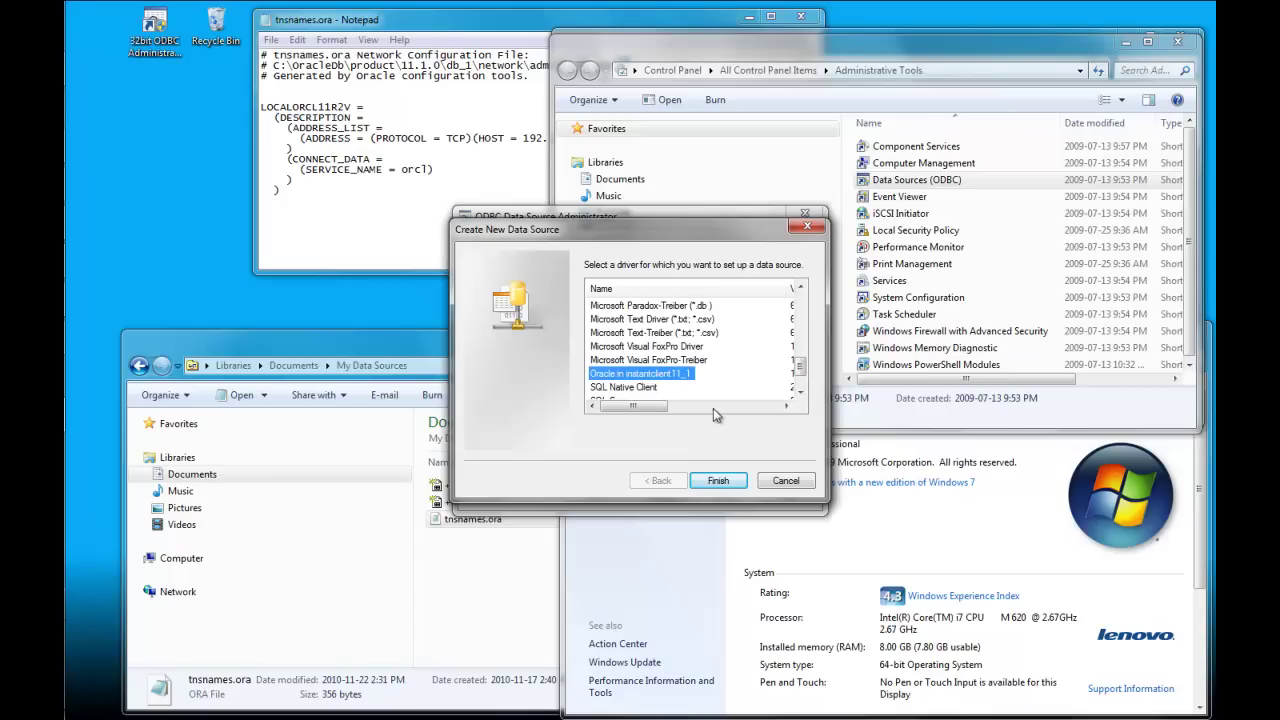
left_click(719, 481)
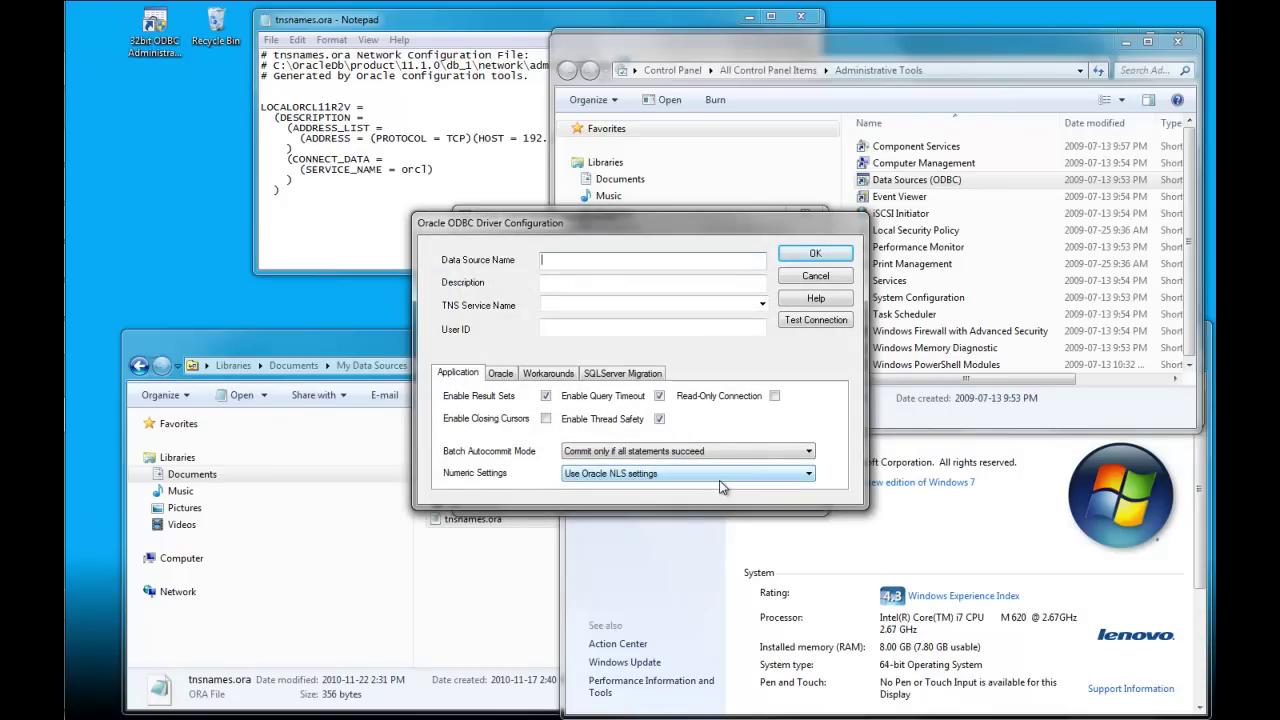
Step: Name the data source Demo_DSN with description 'How to Create a DSN for Oracle DB'
type("Demo_DSN")
left_click(656, 288)
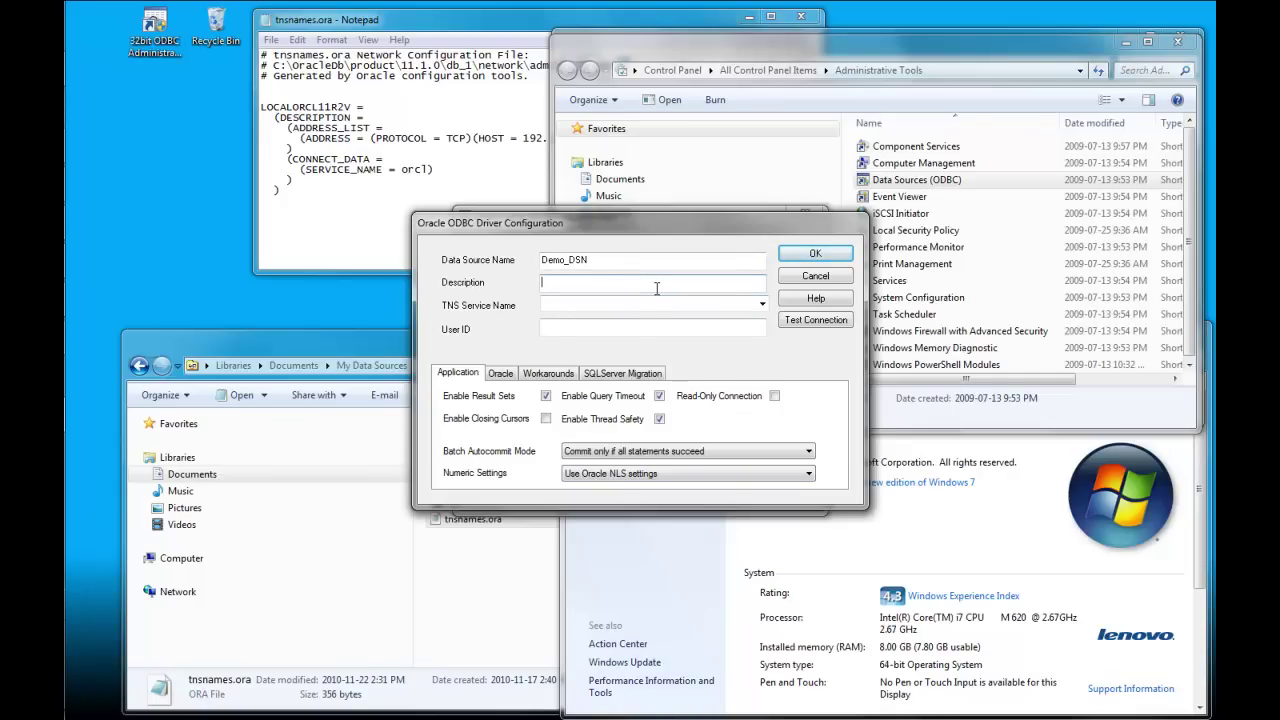
type("How to Create a DSN for Oracle DB")
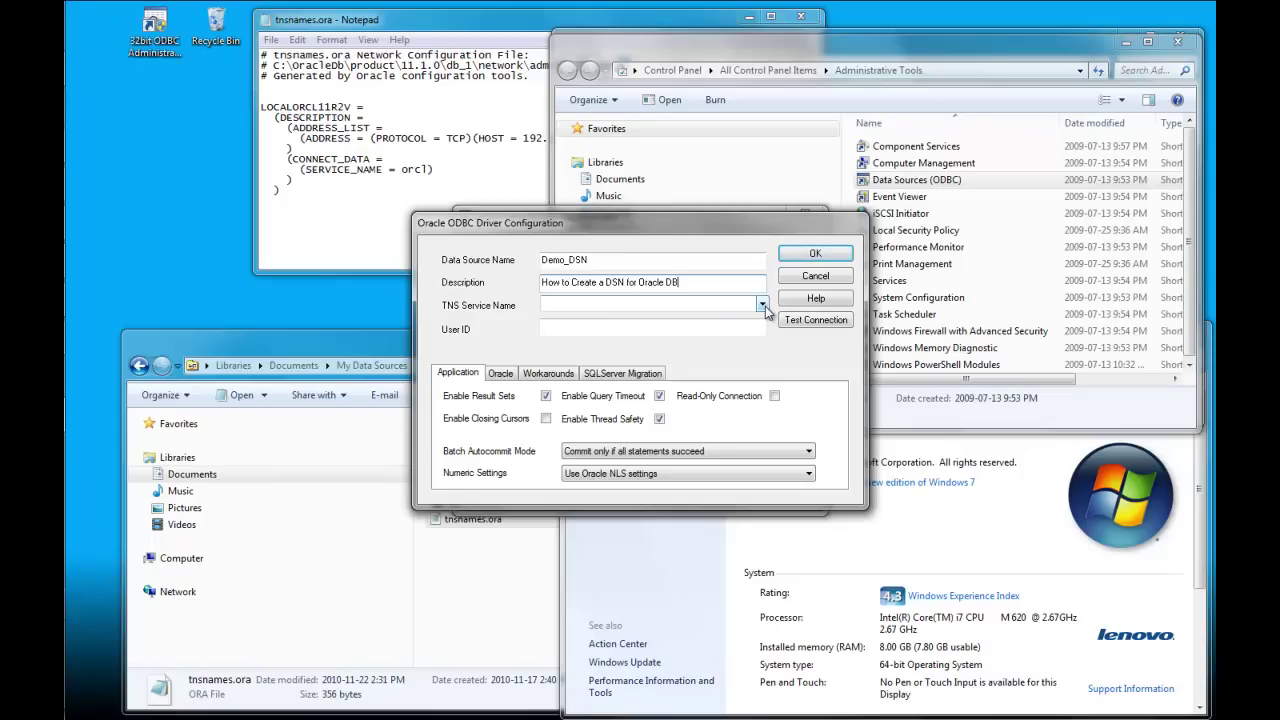
Step: Choose TNS service LOCALORCL11R2V and enter the database user ID
left_click(763, 306)
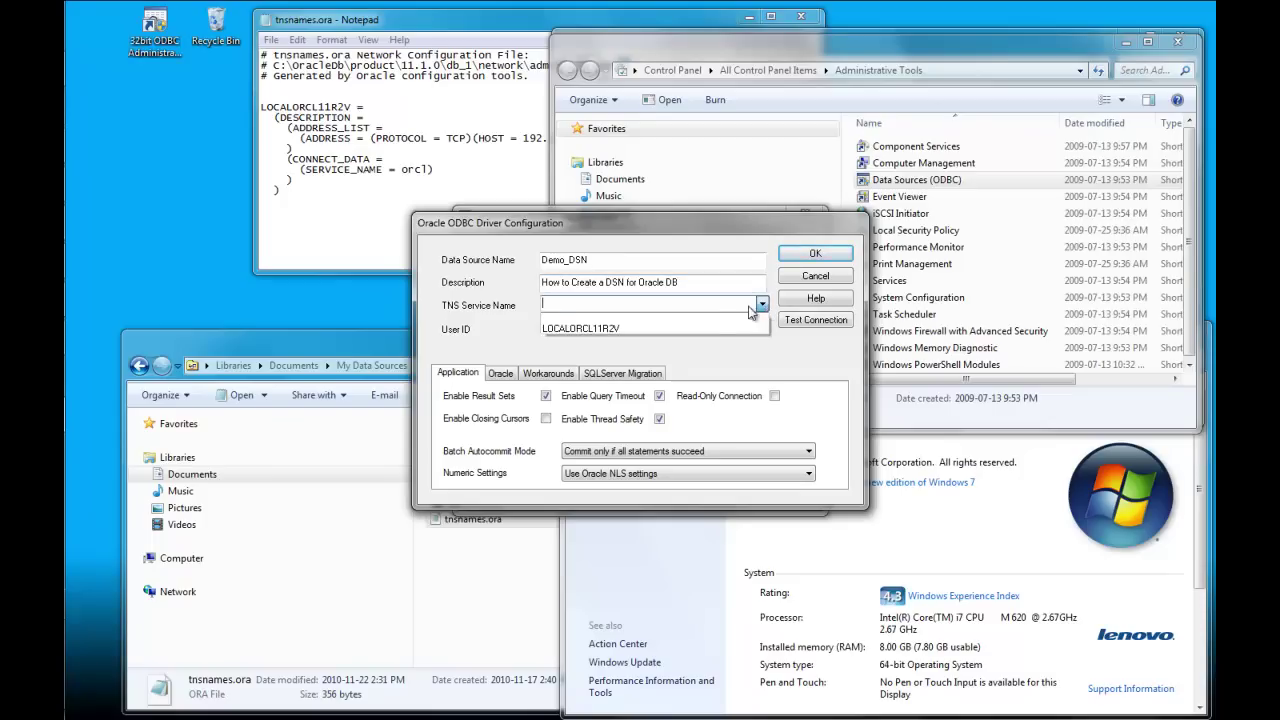
left_click(630, 329)
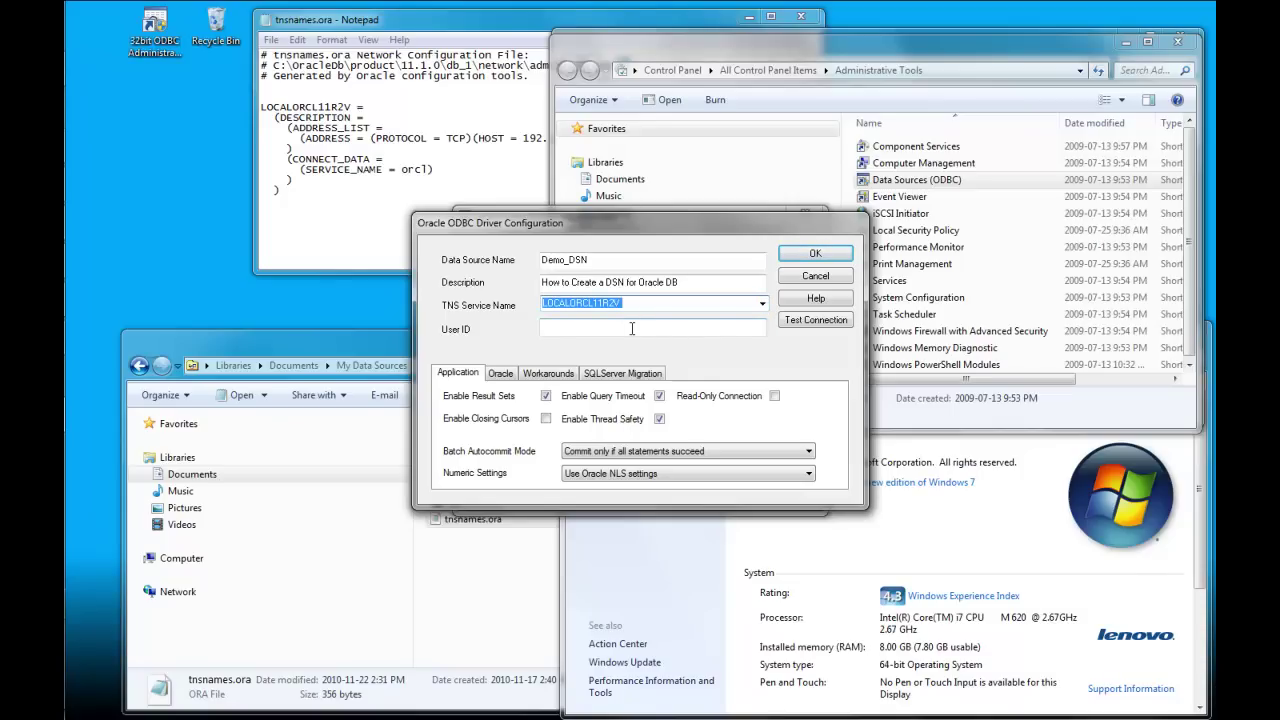
left_click(697, 331)
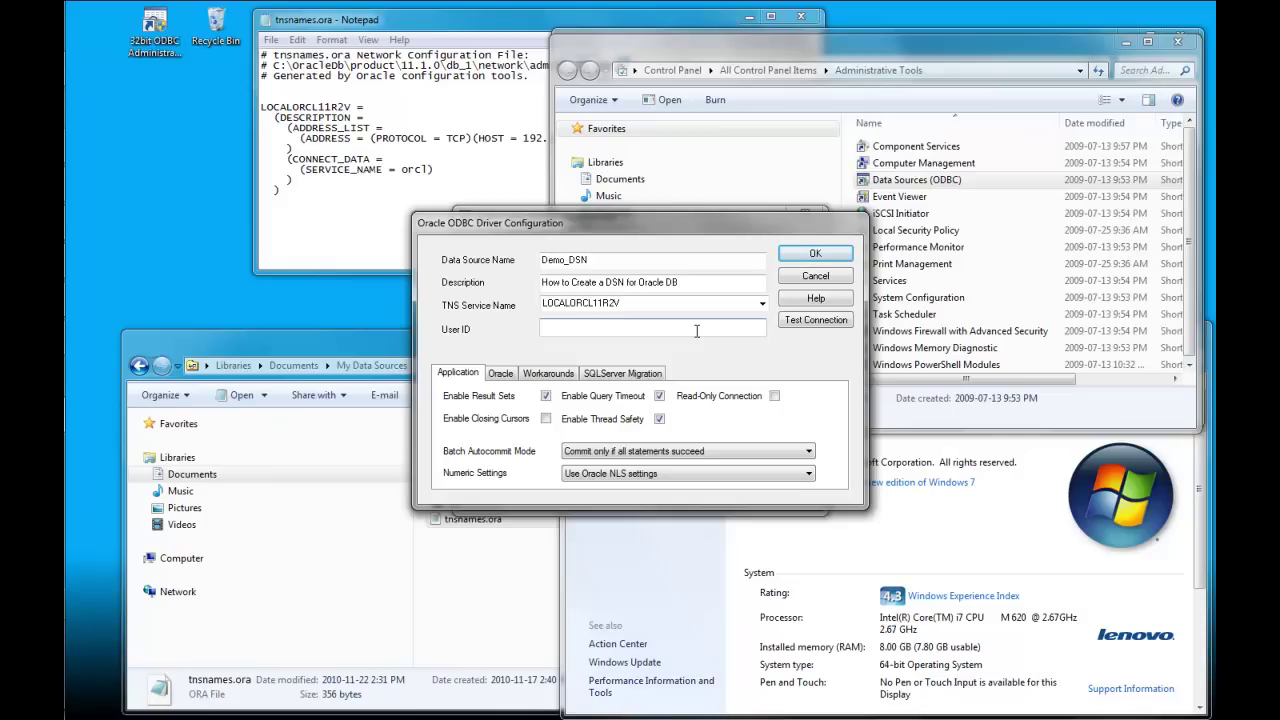
type("olaptrain")
Step: Test Demo_DSN's connection with the account password, then save the data source
left_click(830, 321)
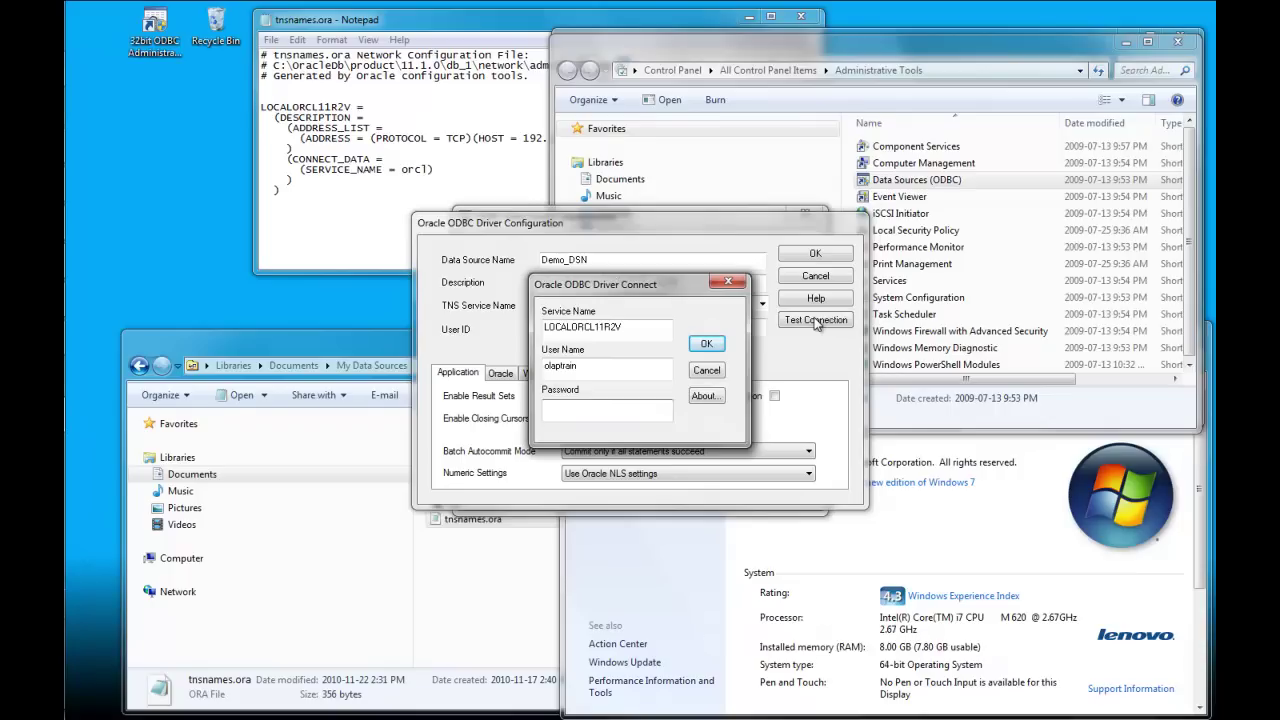
type("olaptrain")
left_click(706, 344)
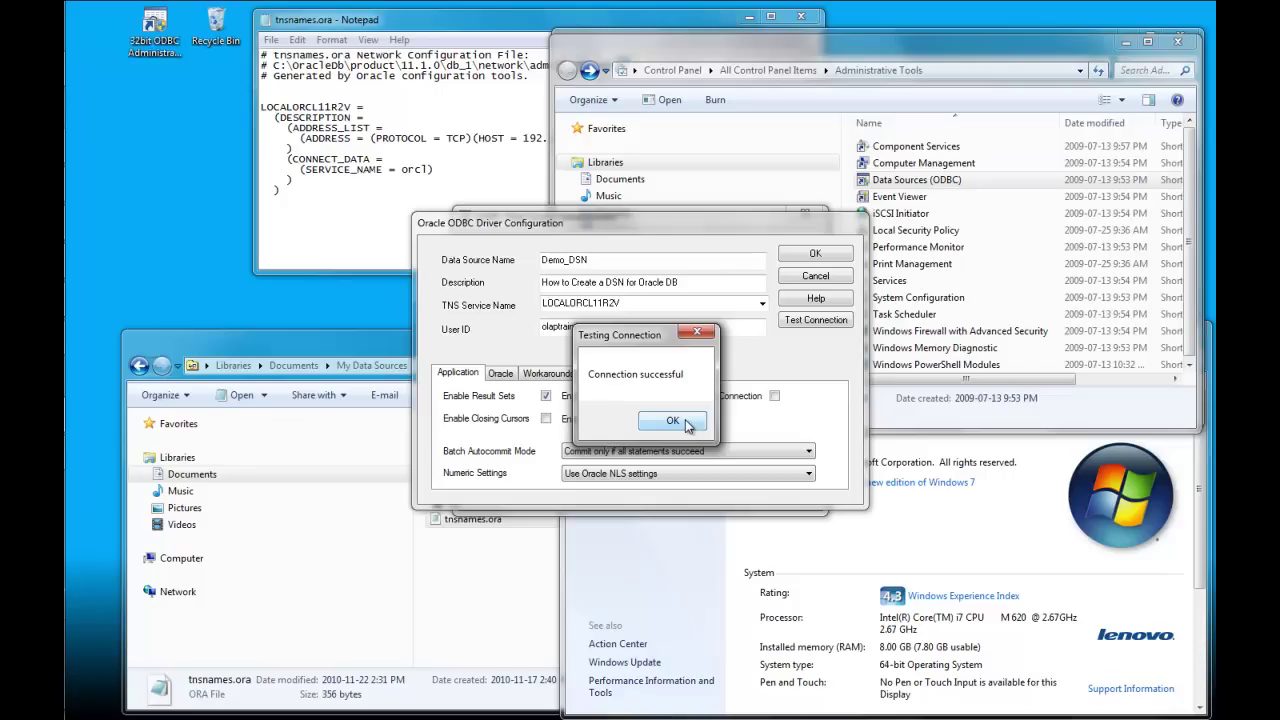
left_click(672, 421)
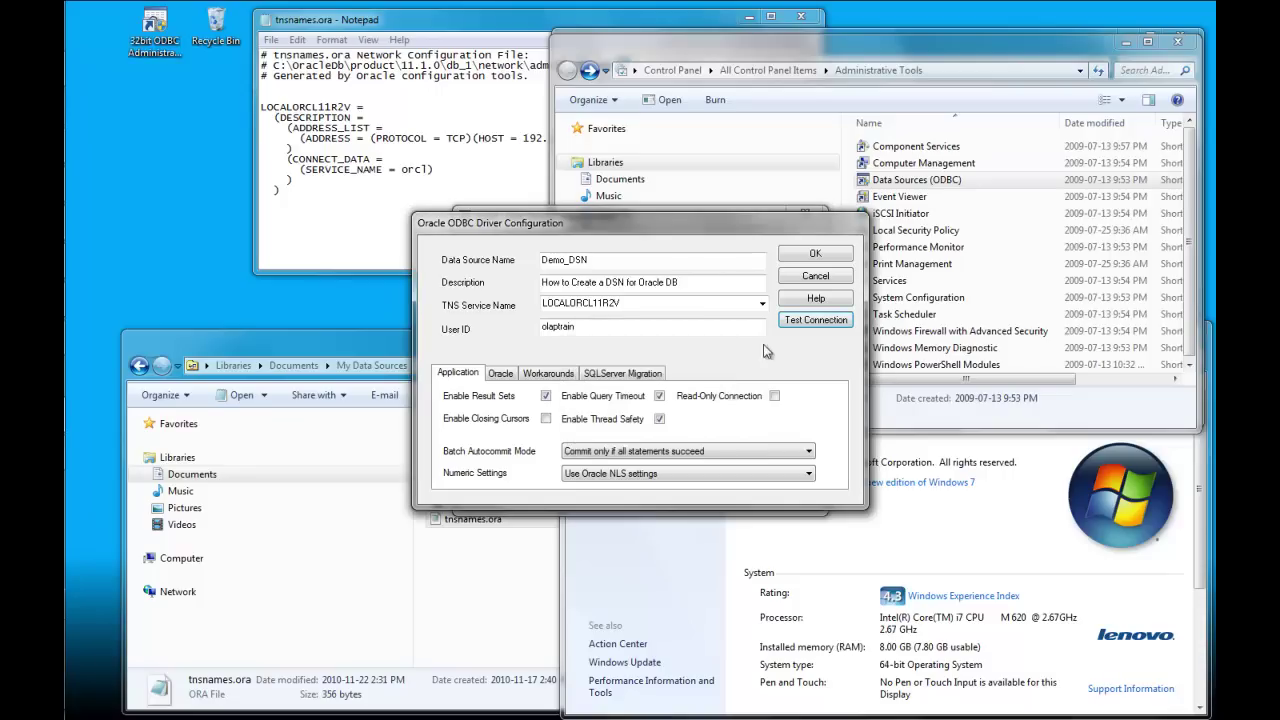
left_click(815, 256)
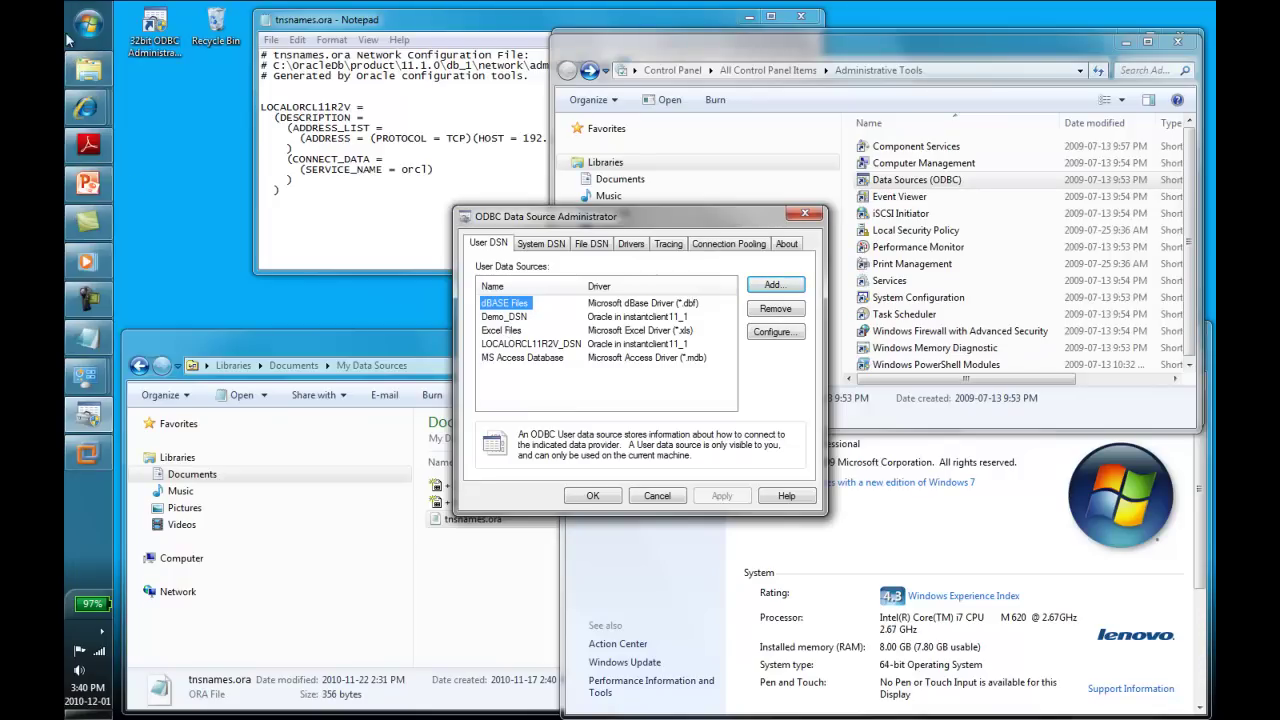
Step: Launch Excel 2010 and start the Data Connection Wizard from Data > From Other Sources
left_click(87, 28)
left_click(128, 96)
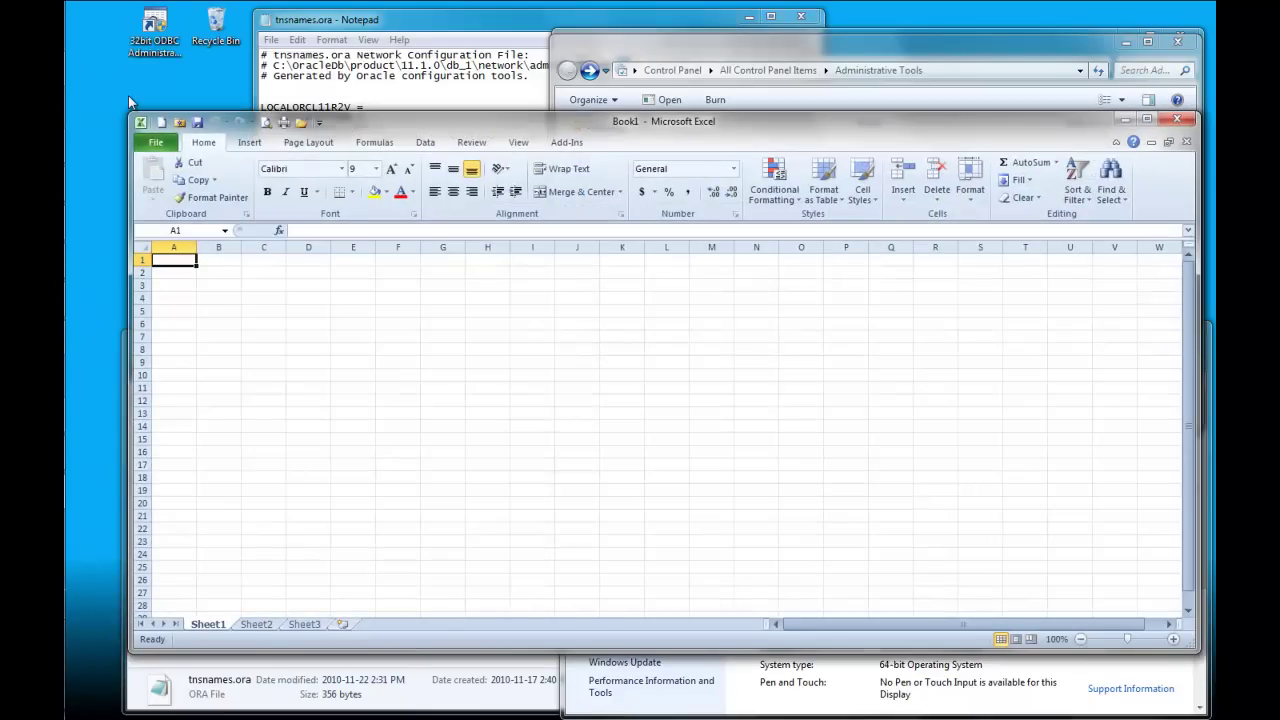
left_click(424, 143)
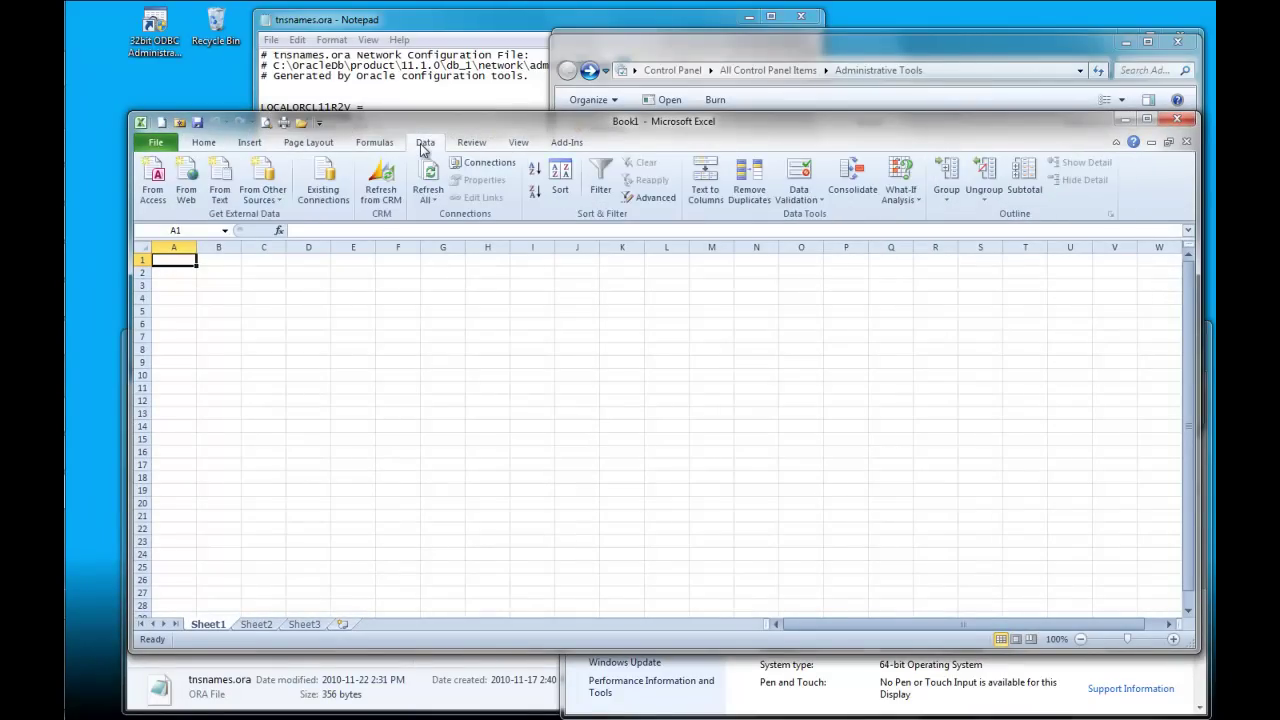
left_click(262, 190)
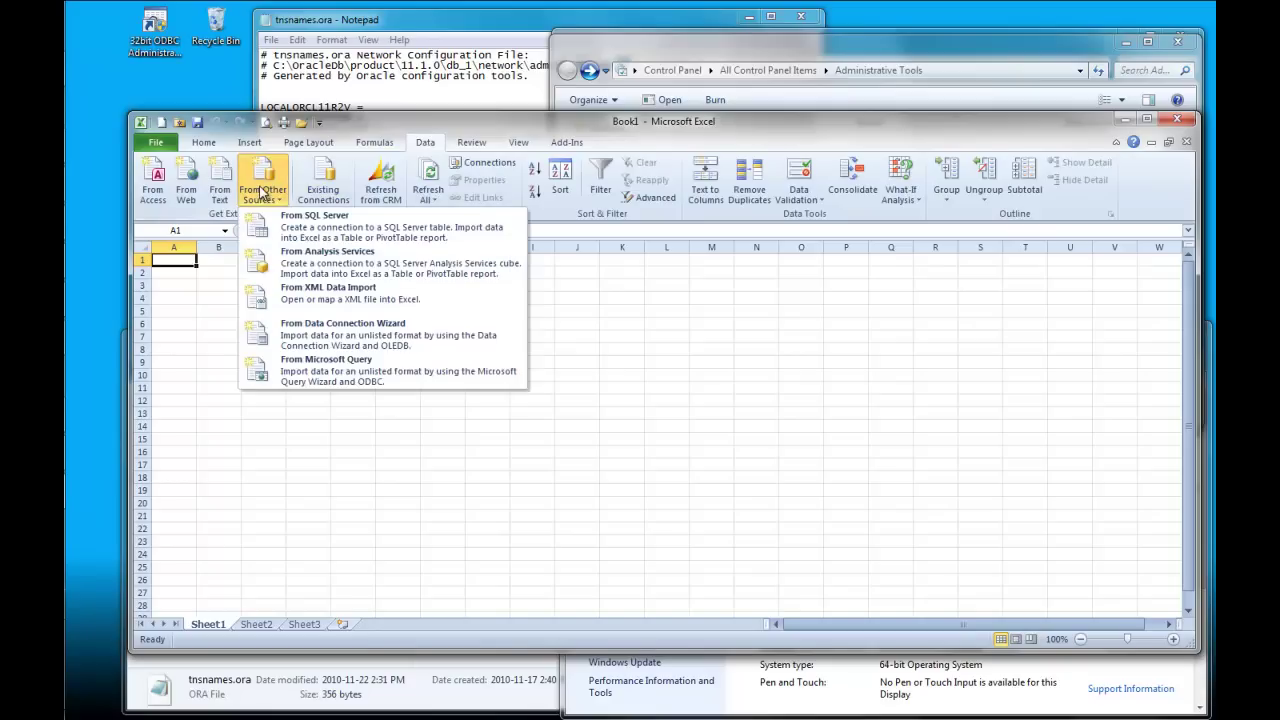
left_click(322, 343)
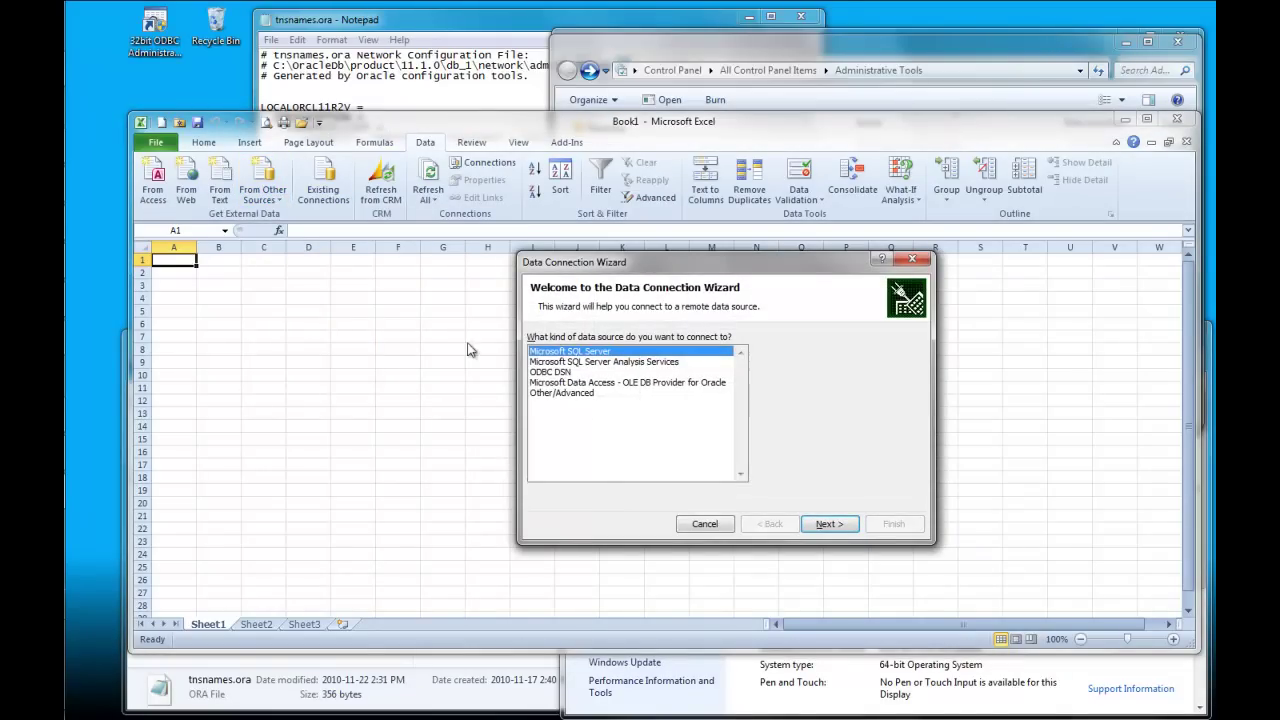
Step: Choose Other/Advanced and the MDX Provider for Oracle OLAP 2.0 as the data link provider
left_click(561, 394)
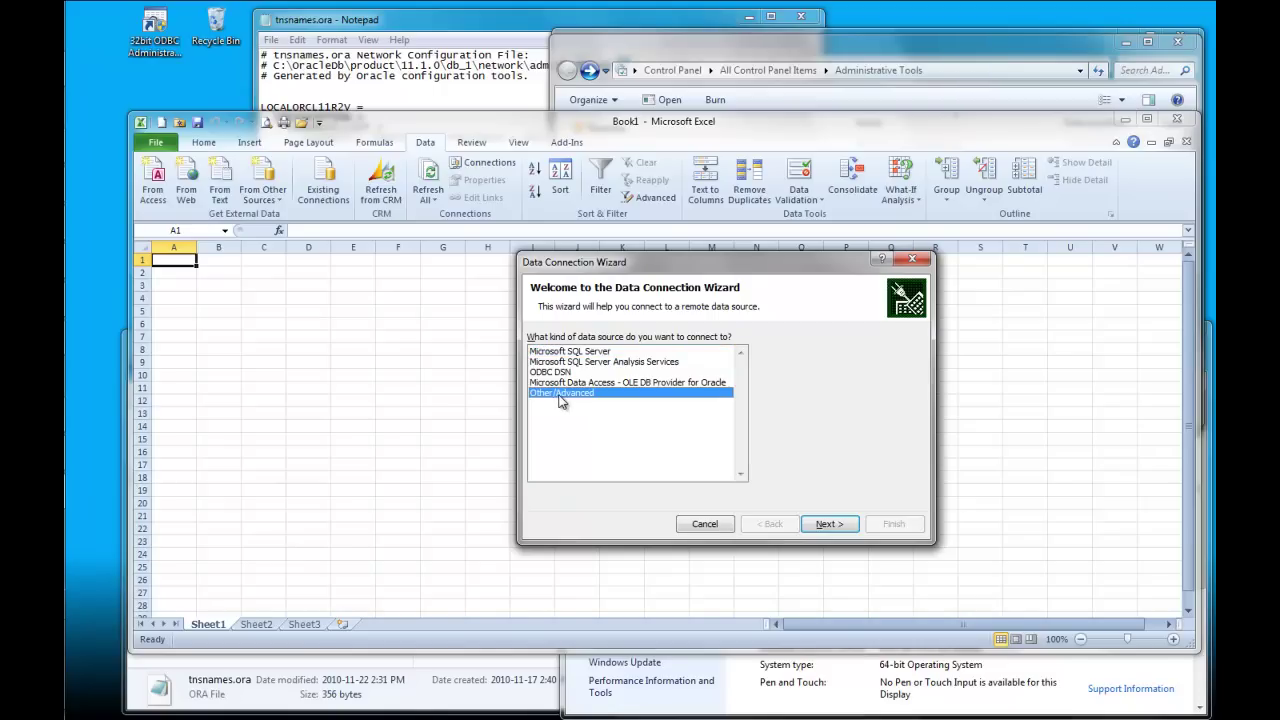
left_click(820, 528)
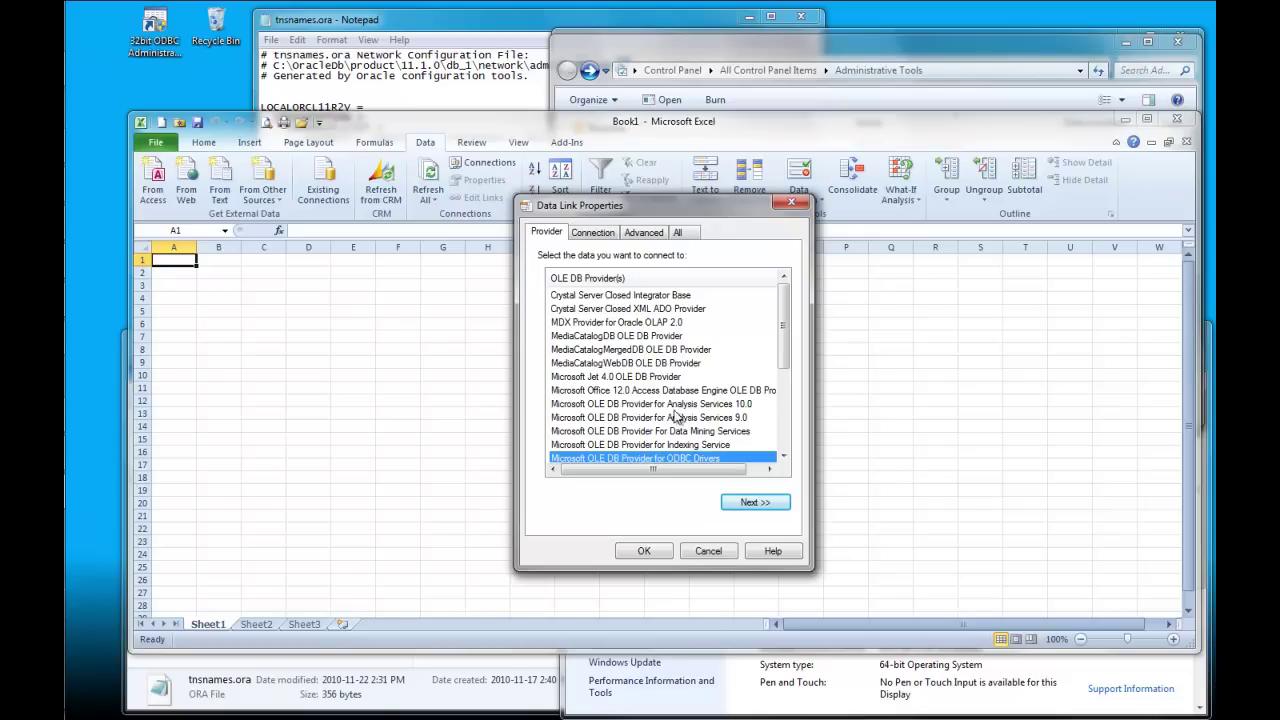
left_click(645, 326)
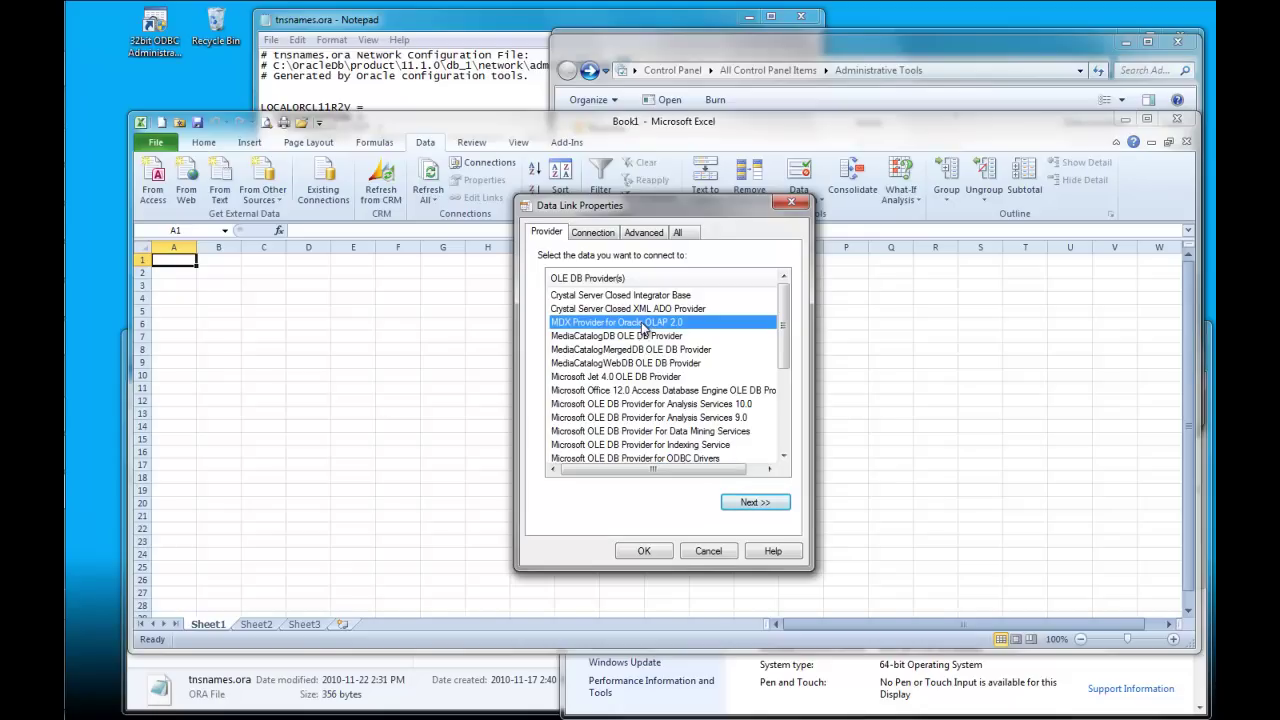
left_click(756, 503)
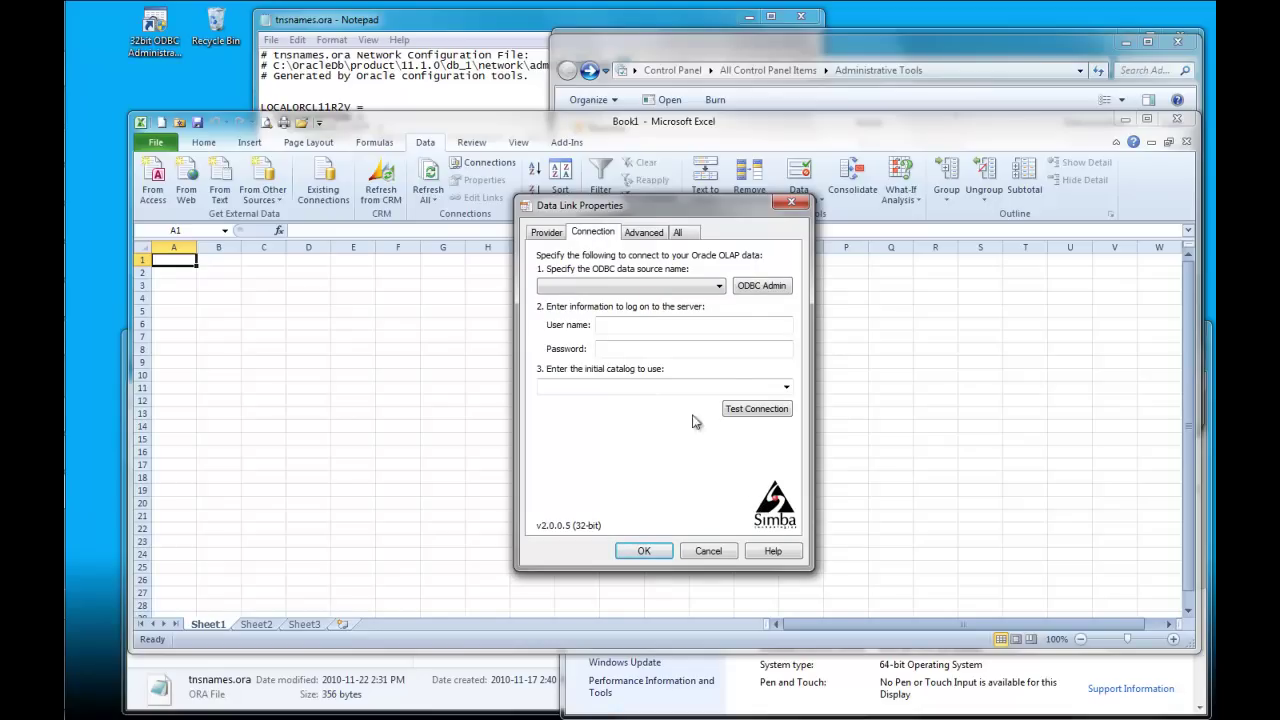
Step: Use the Demo_DSN data source and enter the login user name and password
left_click(719, 287)
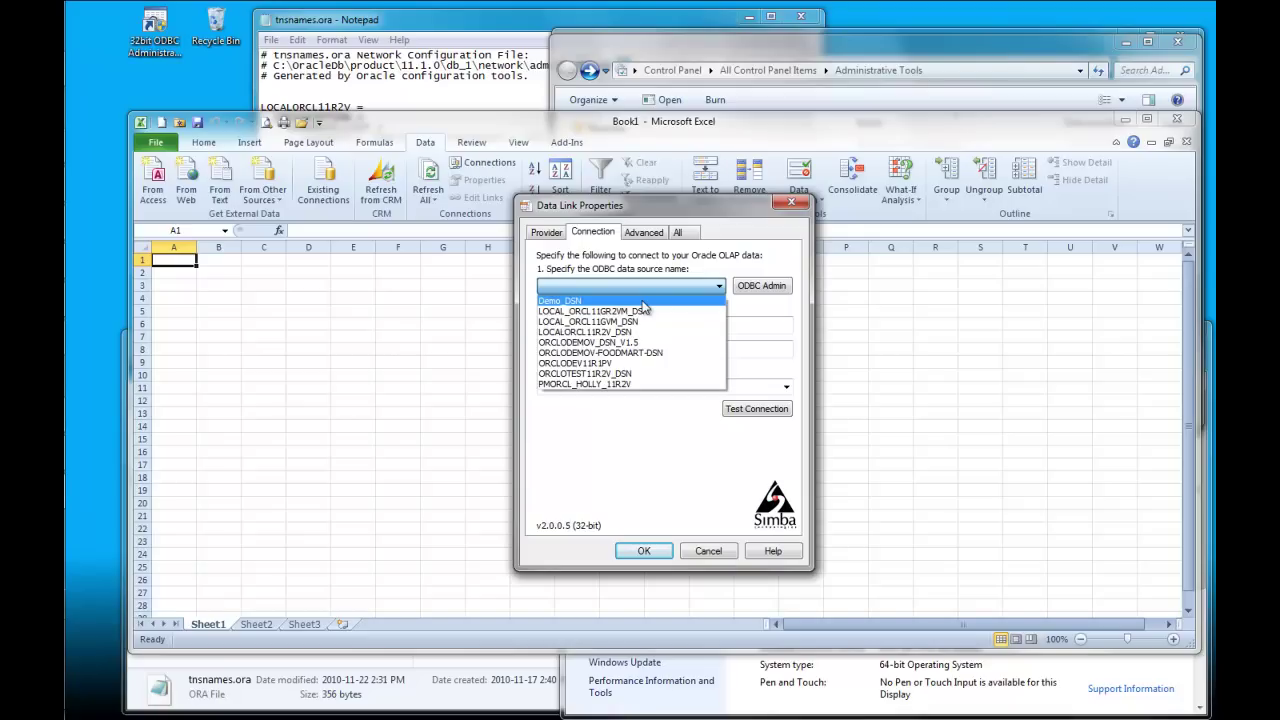
left_click(642, 302)
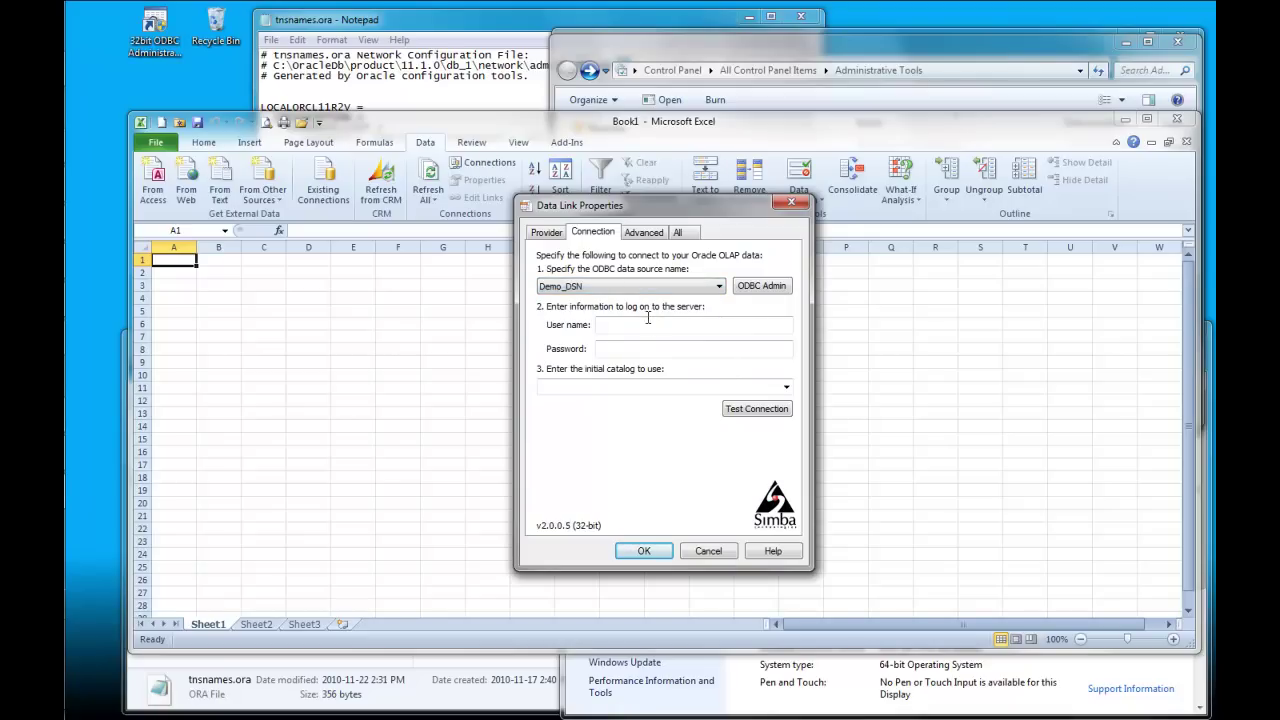
left_click(655, 325)
type("olaptrain*********")
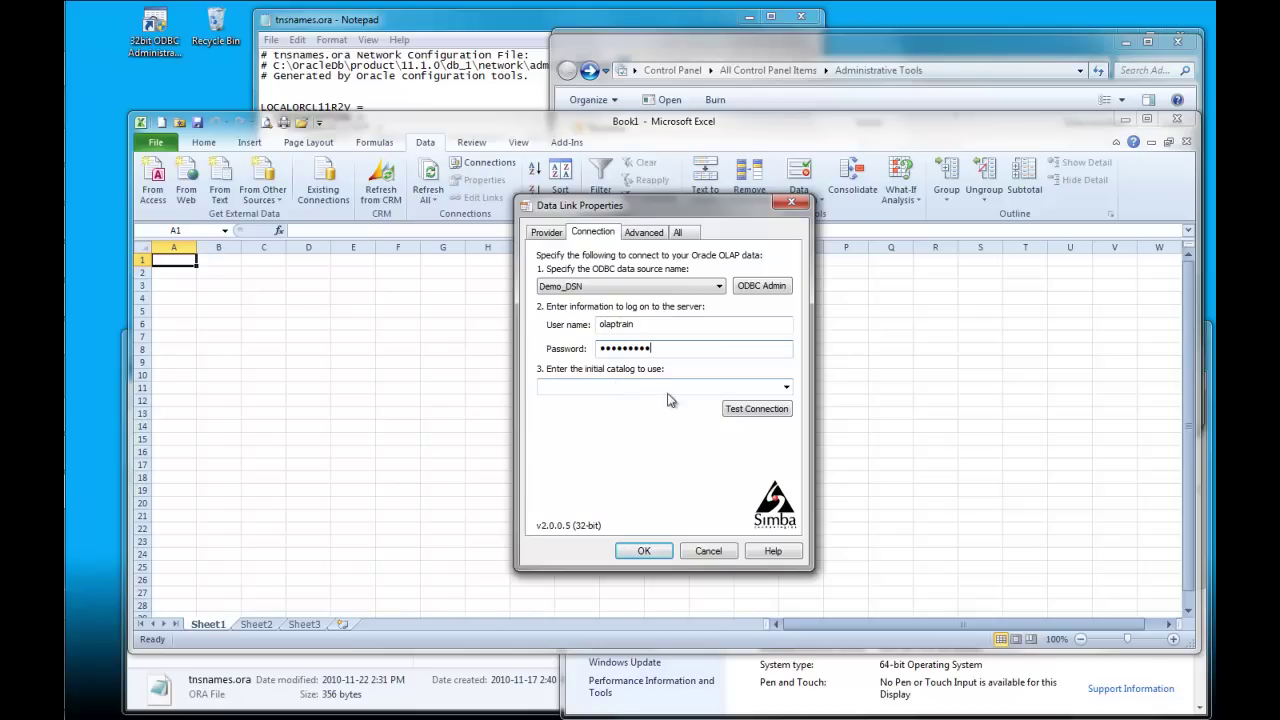
Step: Select the OLAPTRAIN catalog, then choose the SALES_CUBE cube and continue
left_click(786, 388)
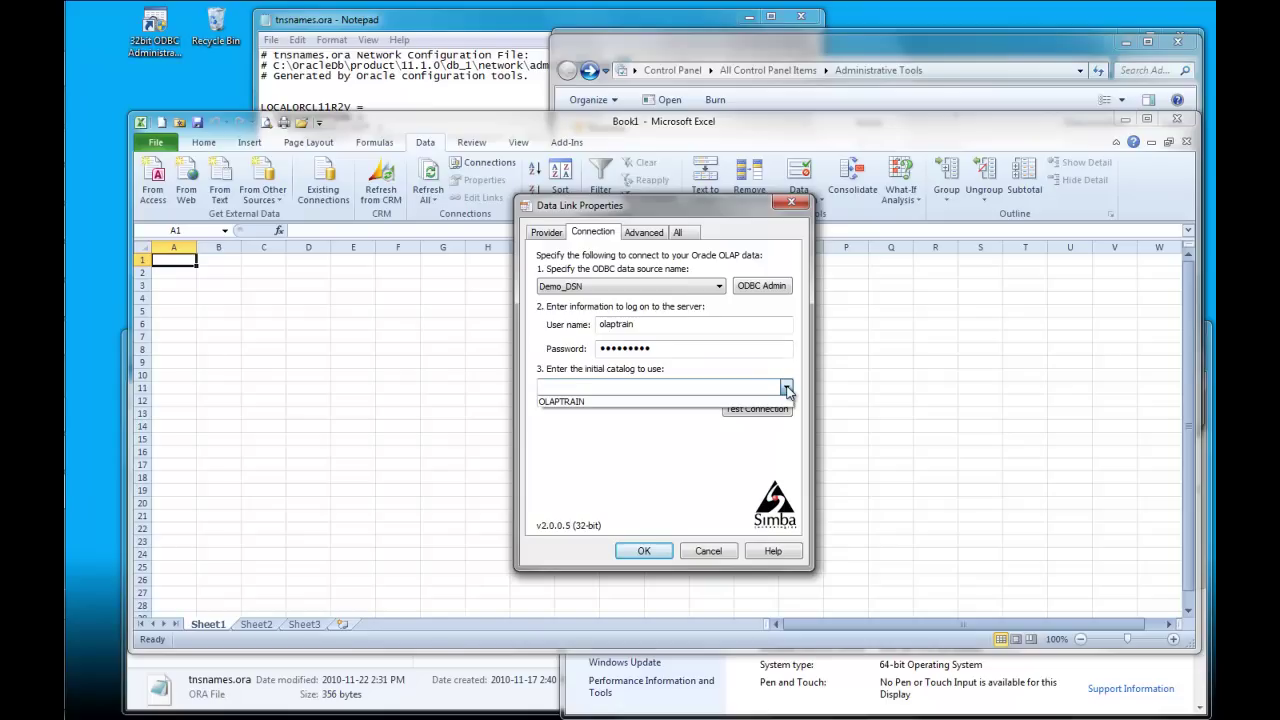
left_click(740, 402)
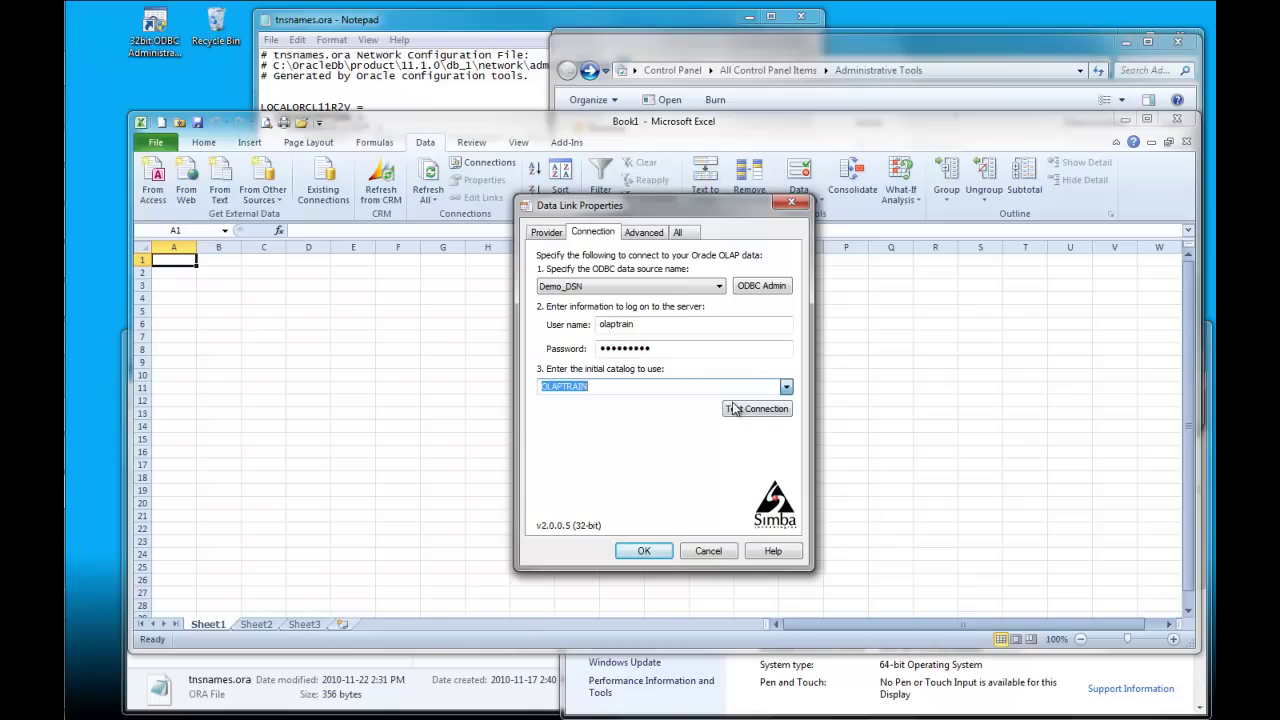
left_click(645, 551)
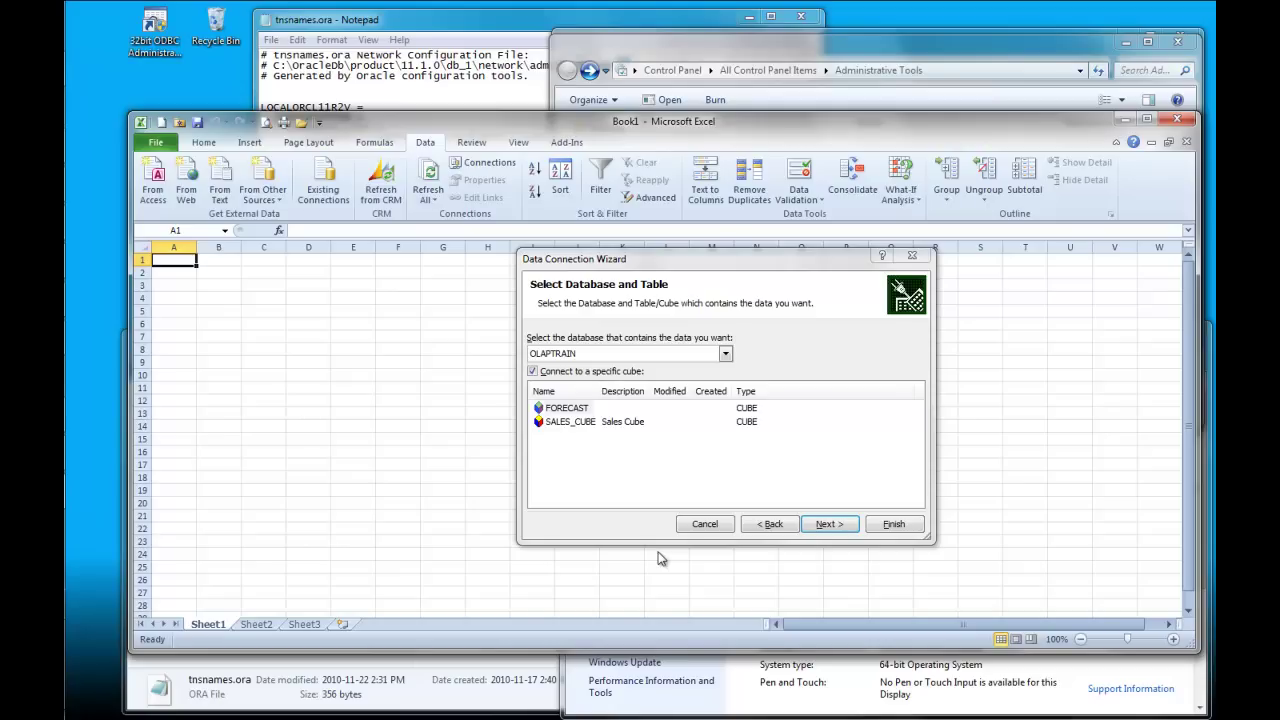
left_click(558, 423)
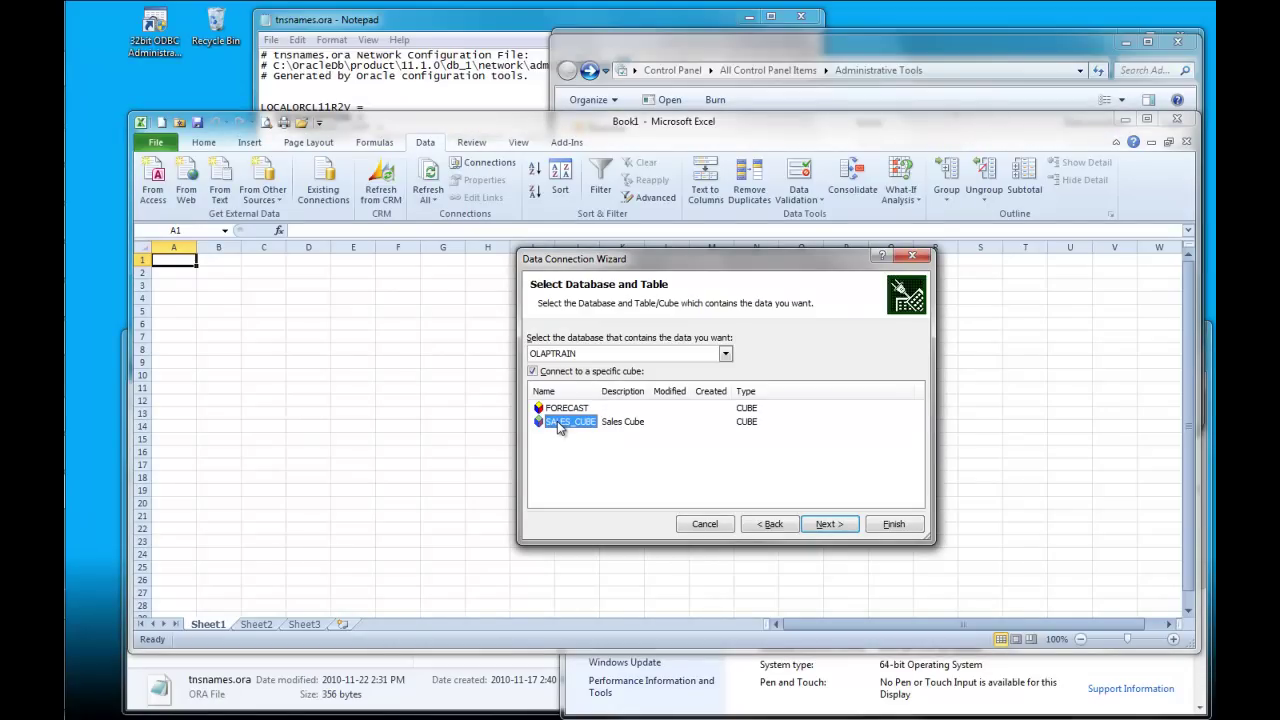
left_click(830, 525)
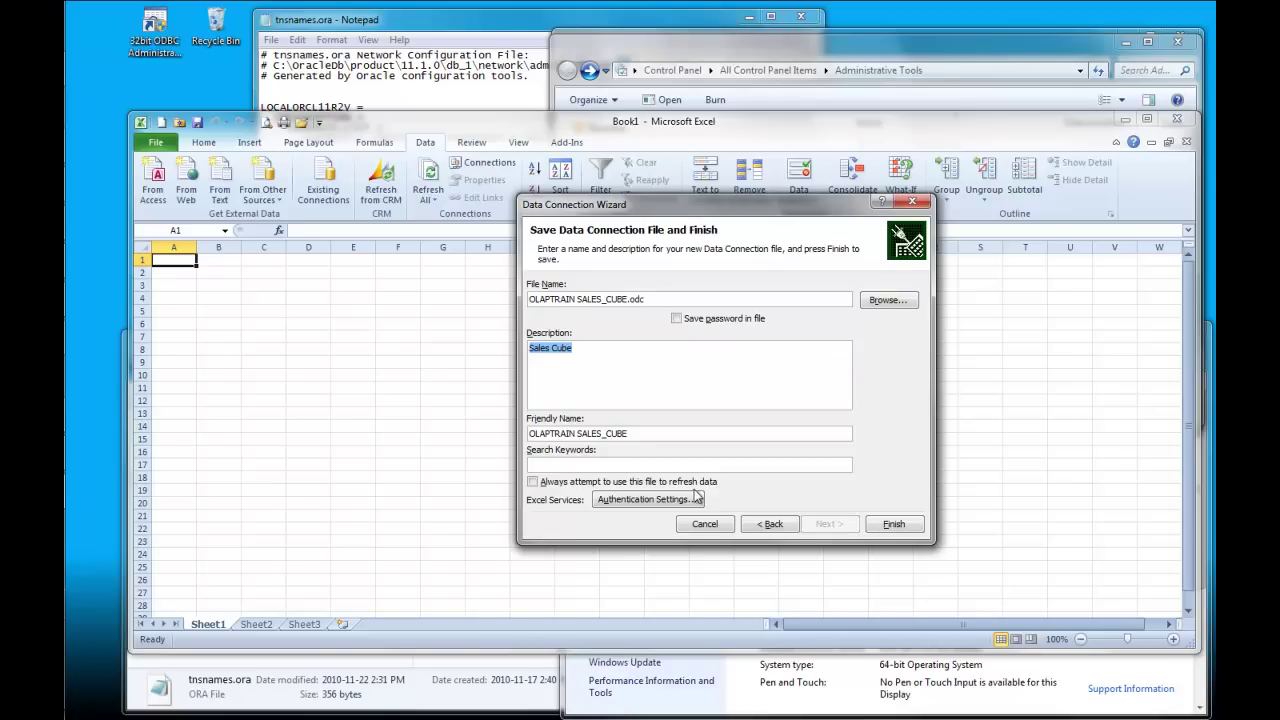
Step: Name the connection file 'Video Demo OLAPTRAIN SALES_CUBE.odc'
left_click(739, 296)
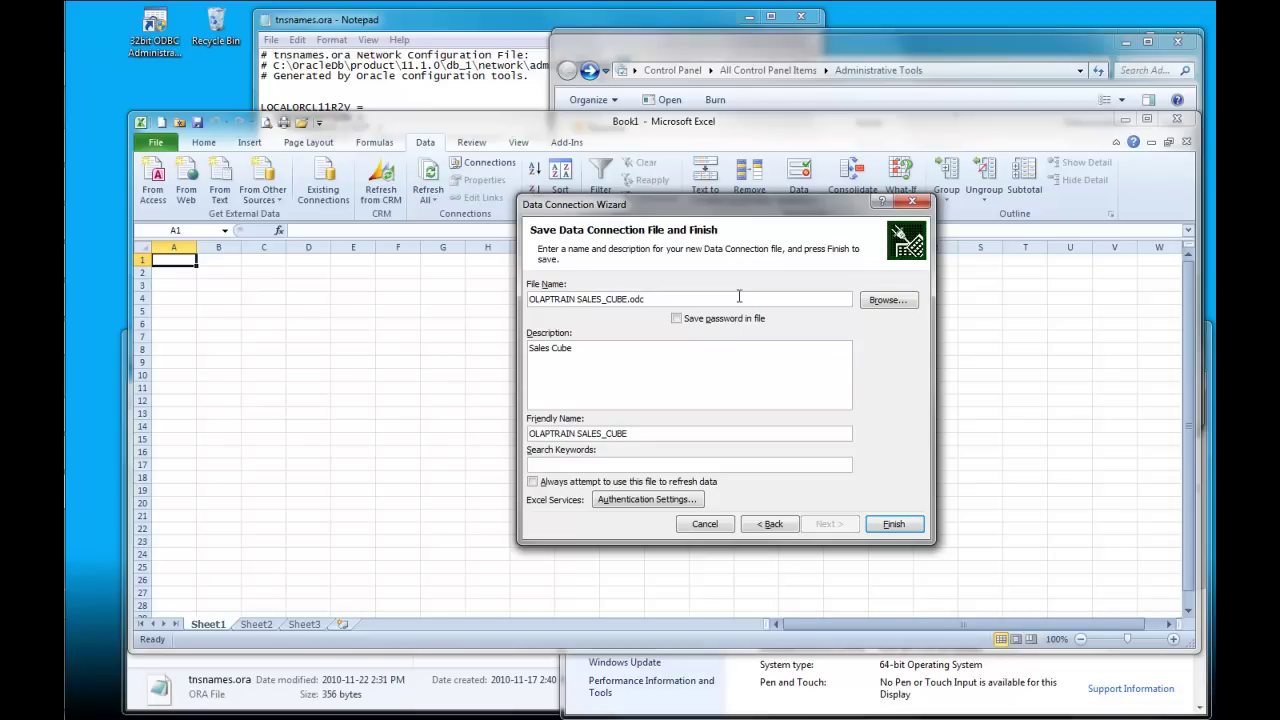
type("Video Demo")
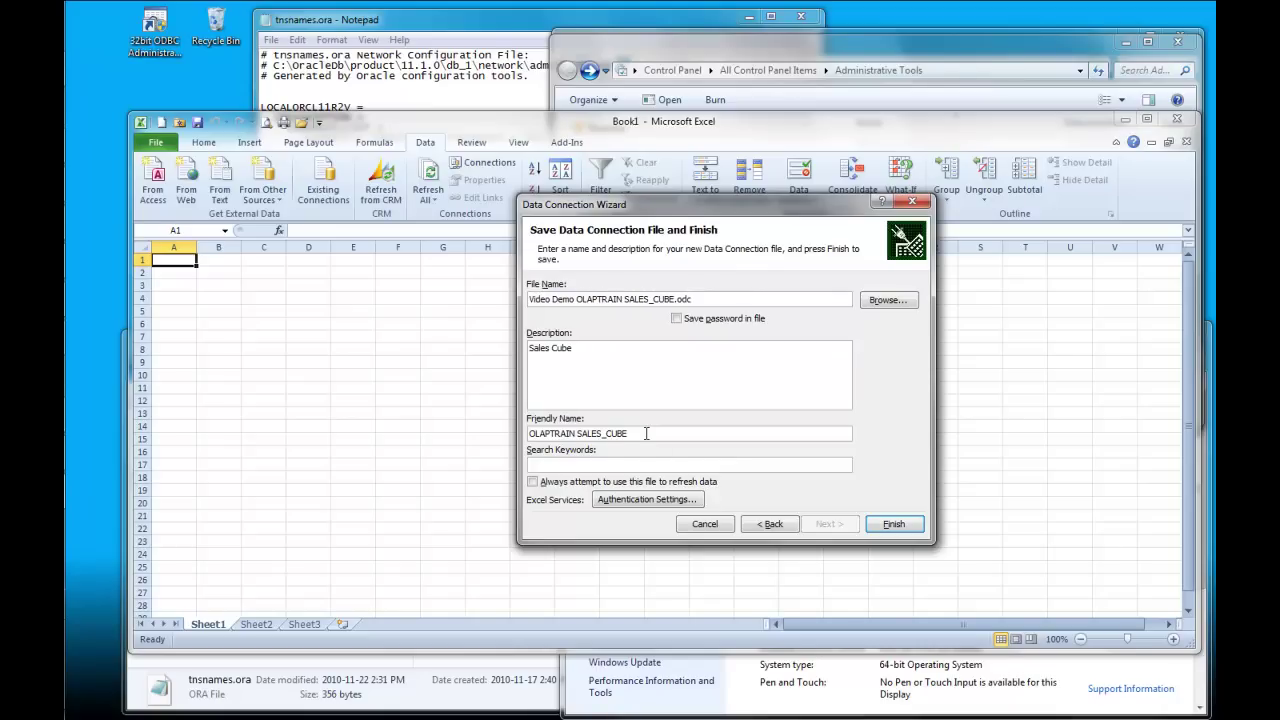
type("Video Demo")
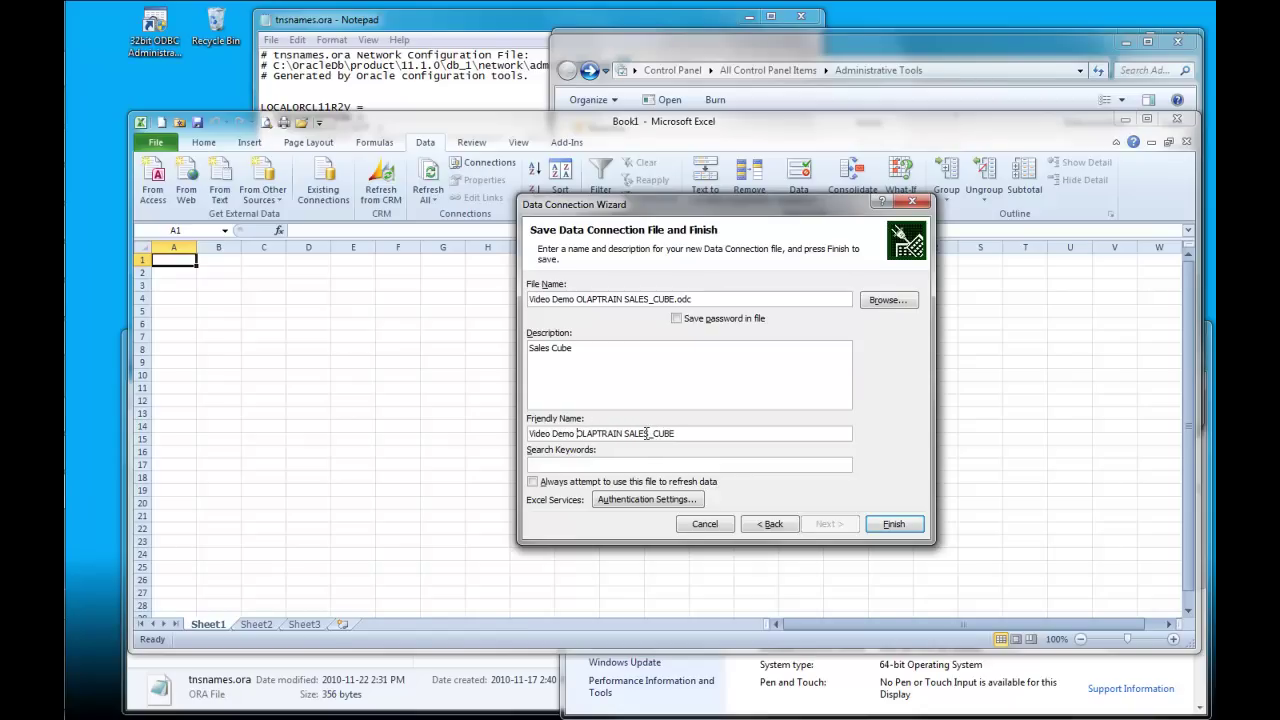
Step: Save the password in the connection file, always use it for refresh, and finish the wizard
left_click(677, 319)
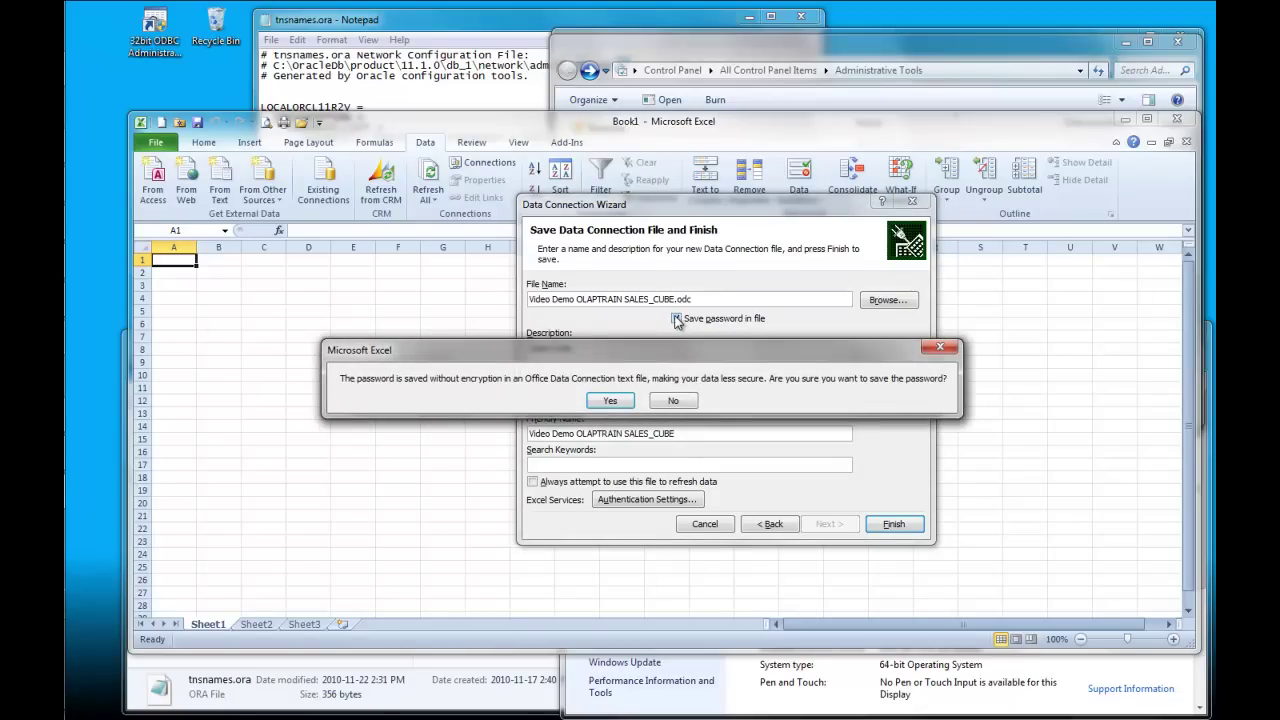
left_click(612, 400)
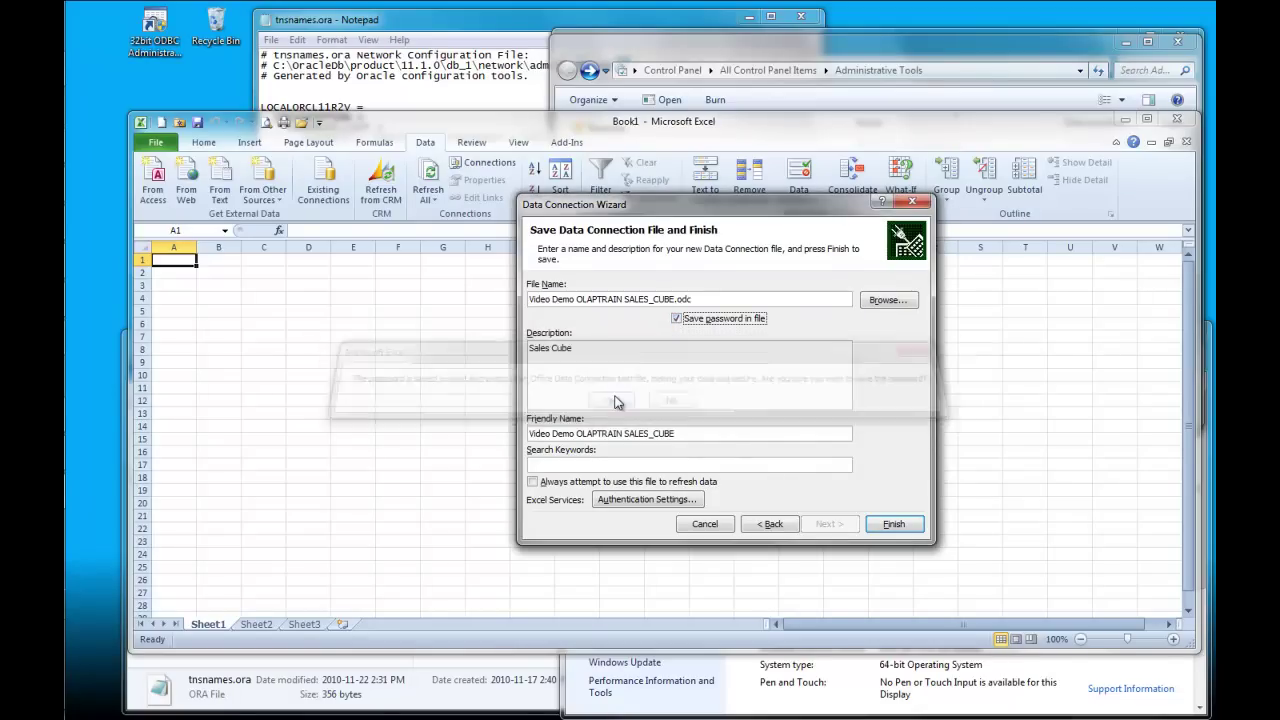
left_click(543, 484)
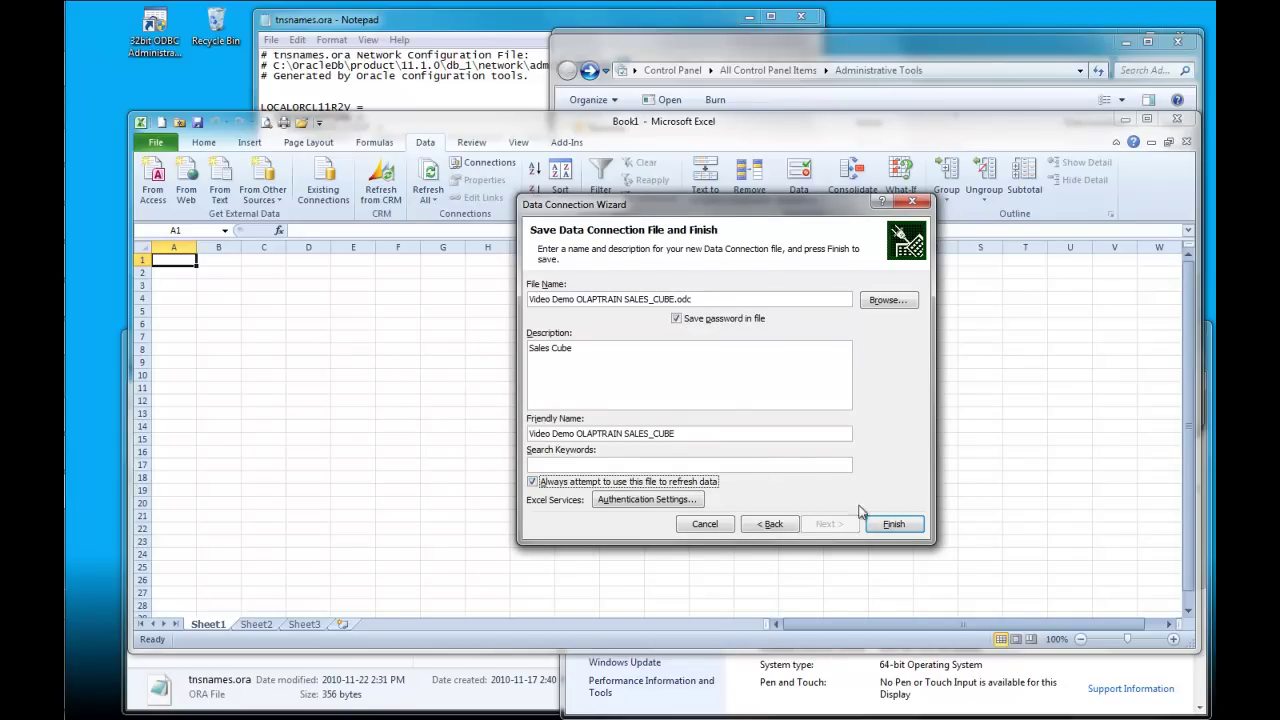
left_click(892, 521)
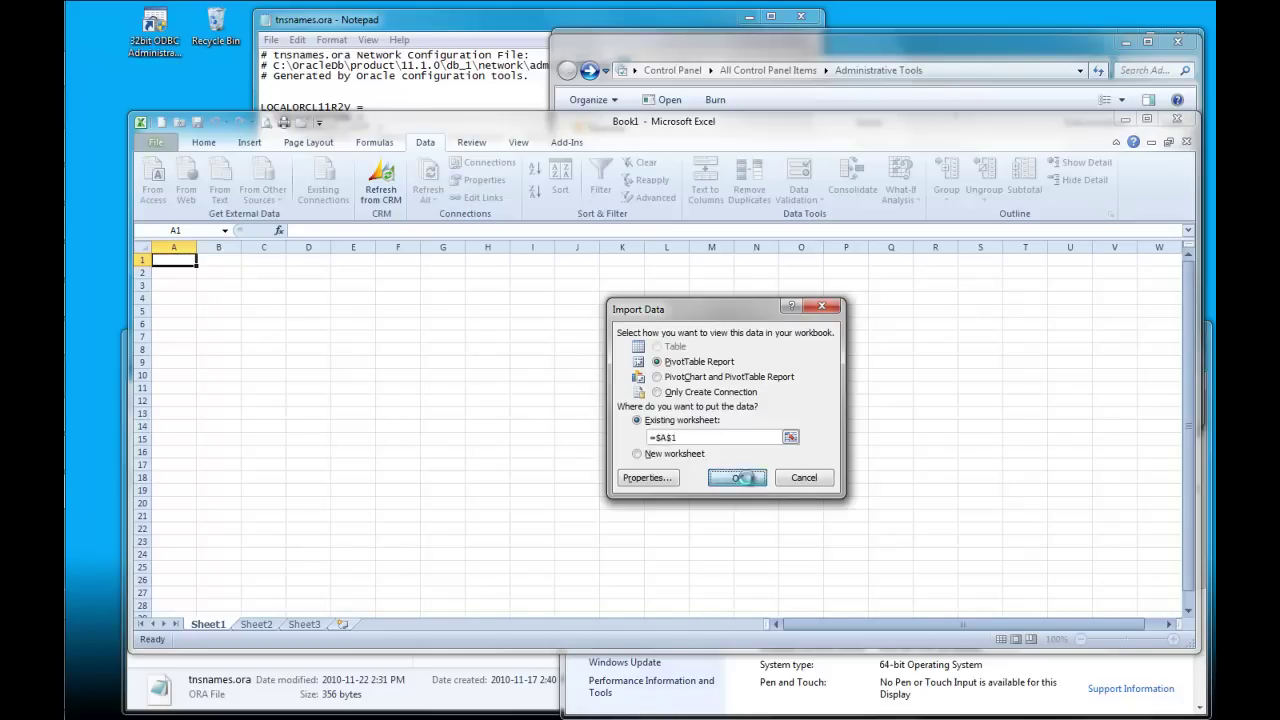
Step: Create a PivotTable at A1 showing Sales by Regional rows and Calendar year columns
left_click(746, 478)
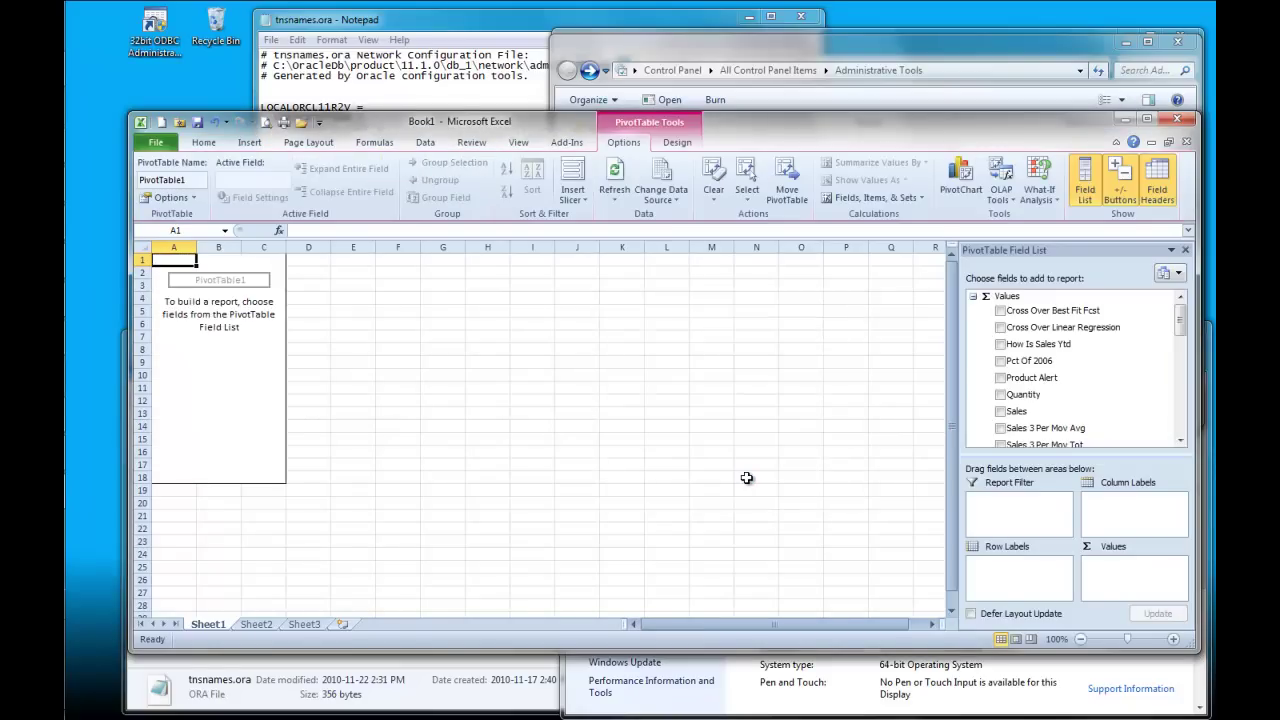
left_click(1001, 411)
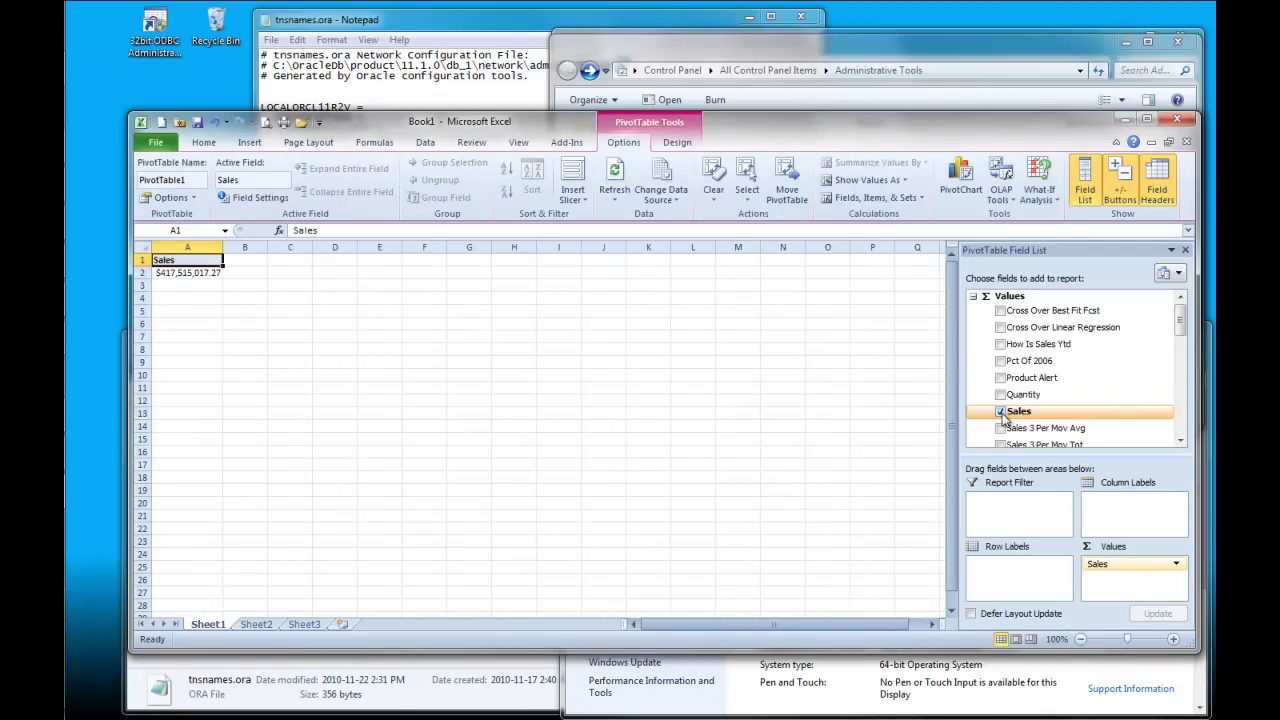
left_click_drag(1180, 322, 1181, 411)
left_click(1001, 410)
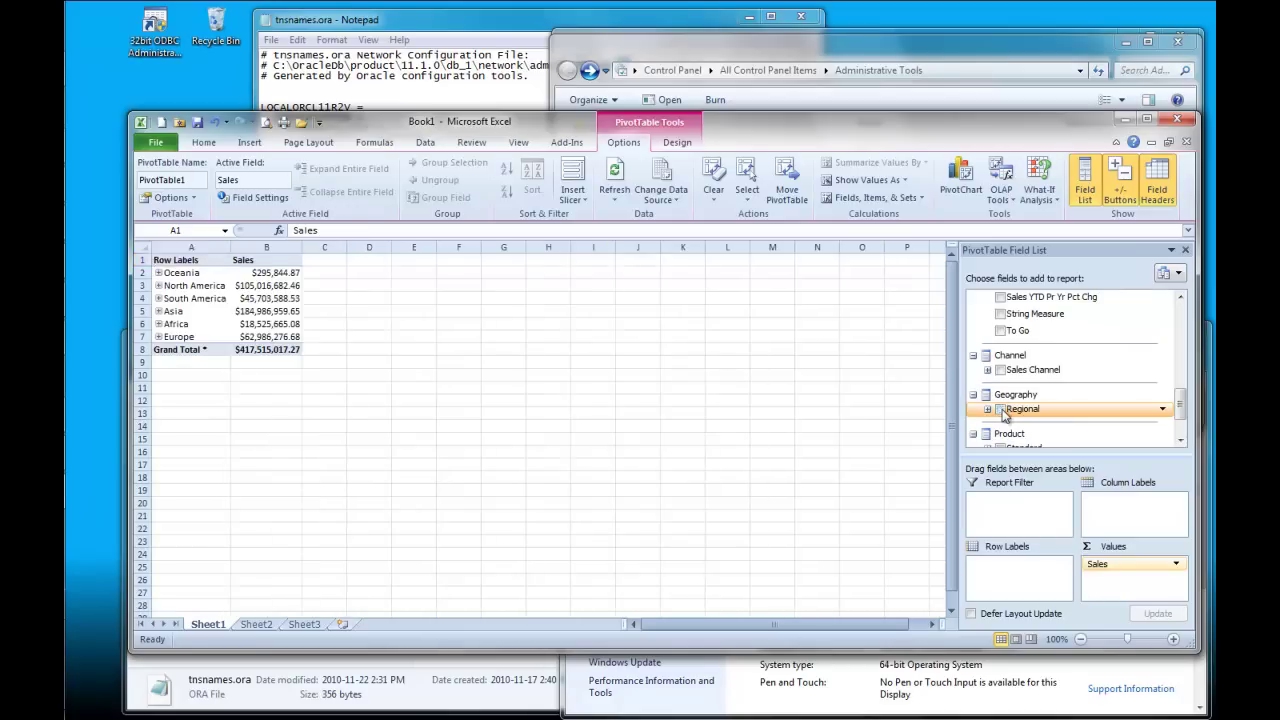
left_click_drag(1181, 414, 1181, 422)
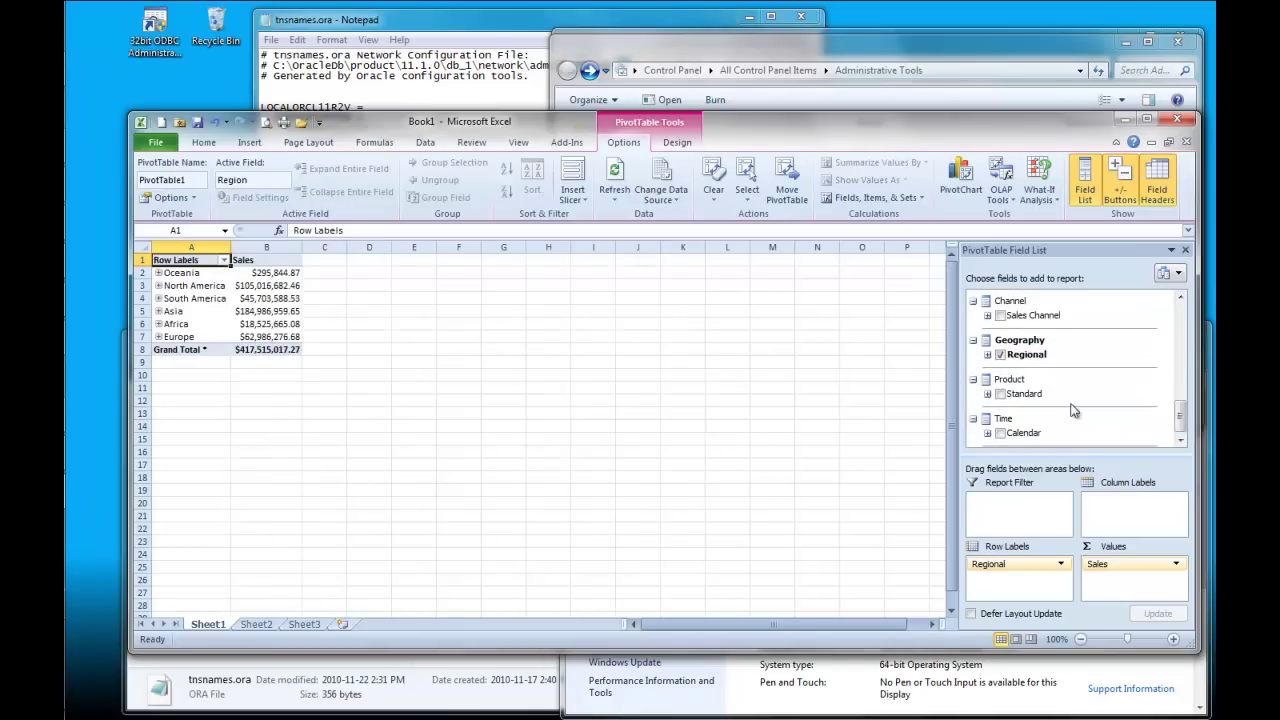
left_click(1000, 433)
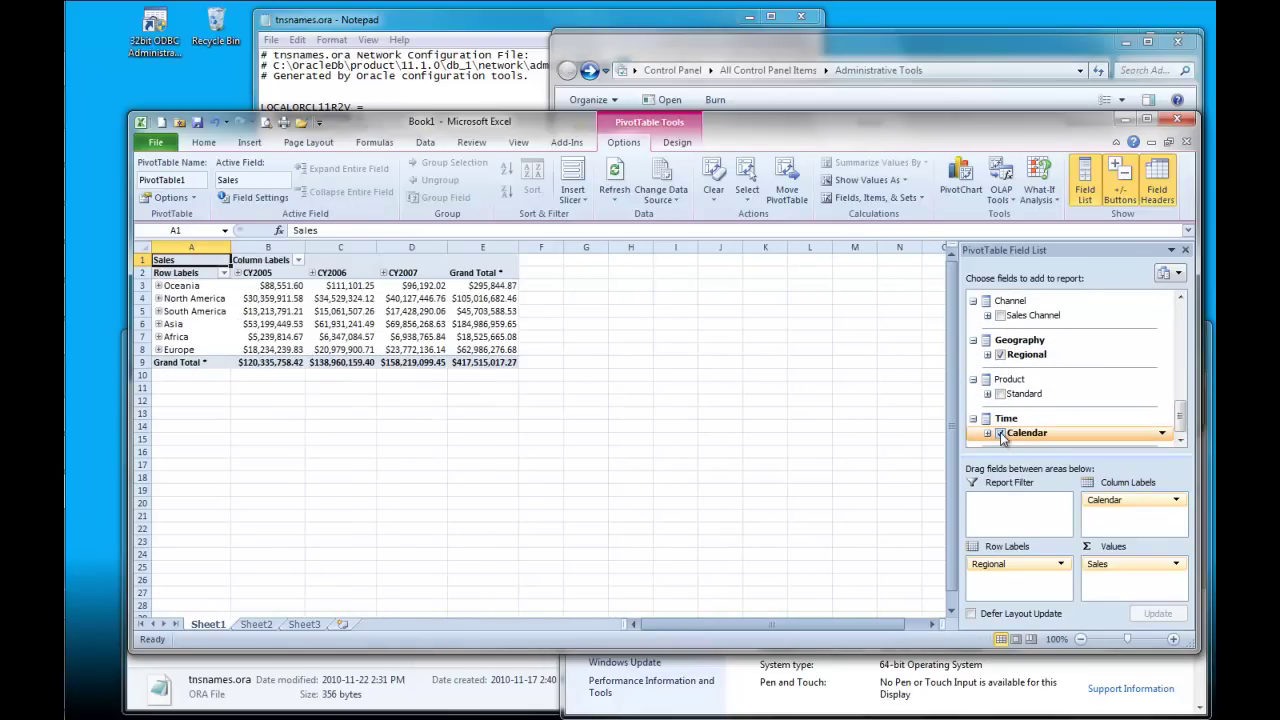
Step: Expand North America into countries and CY2006 into quarters, then begin saving the workbook
left_click(158, 298)
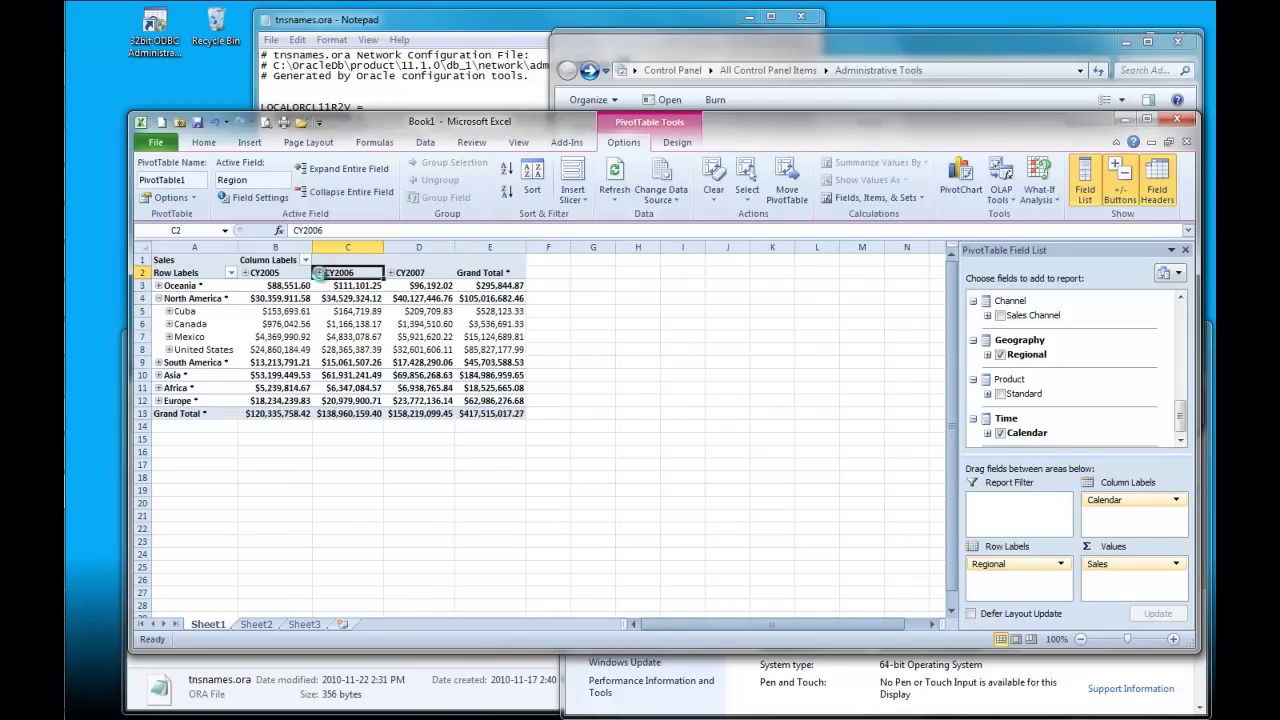
left_click(313, 273)
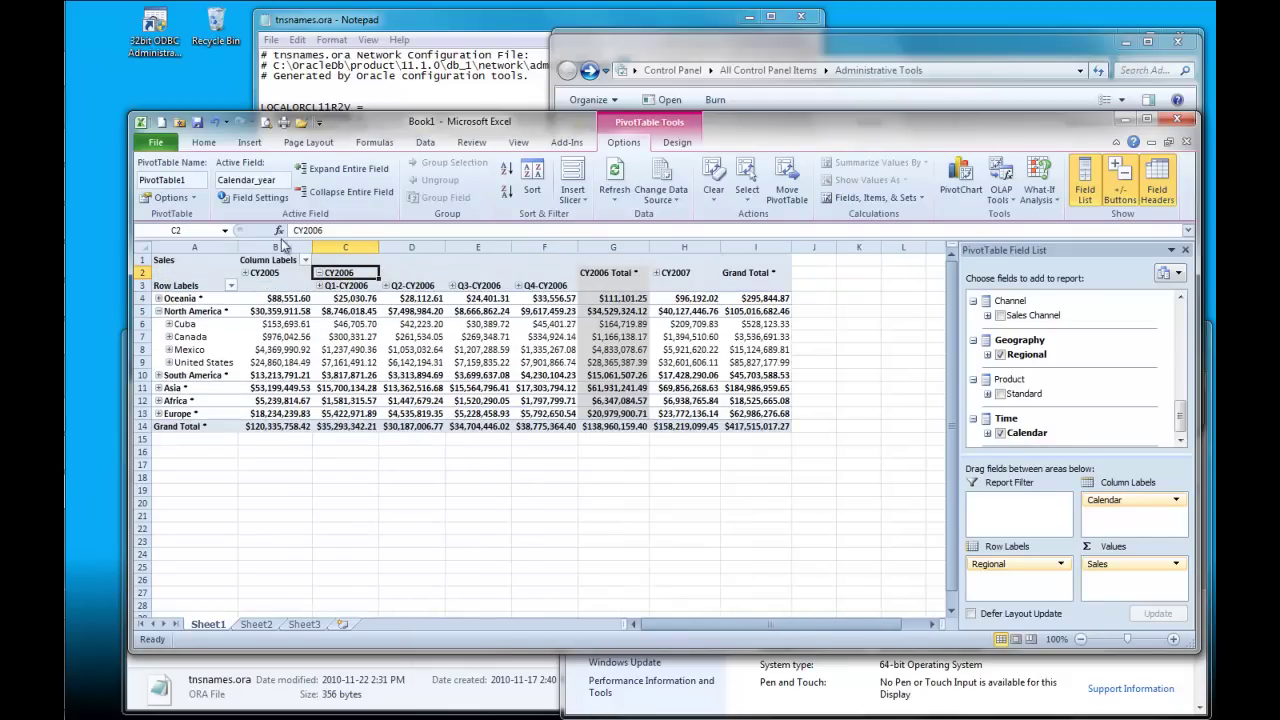
left_click(198, 124)
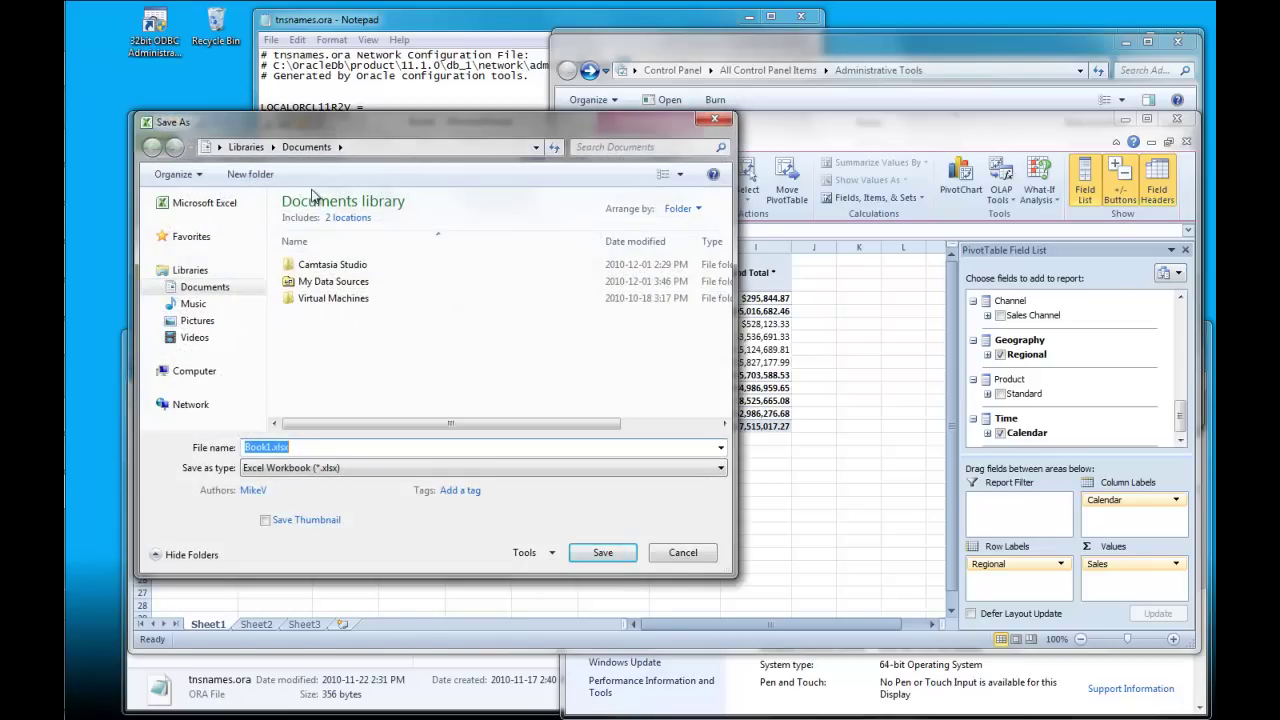
Step: Save the workbook as samplesalesdata.xlsx and close Excel
type("samplesaleda")
key("BackSpace")
key("BackSpace")
key("BackSpace")
type("esdata")
left_click(603, 552)
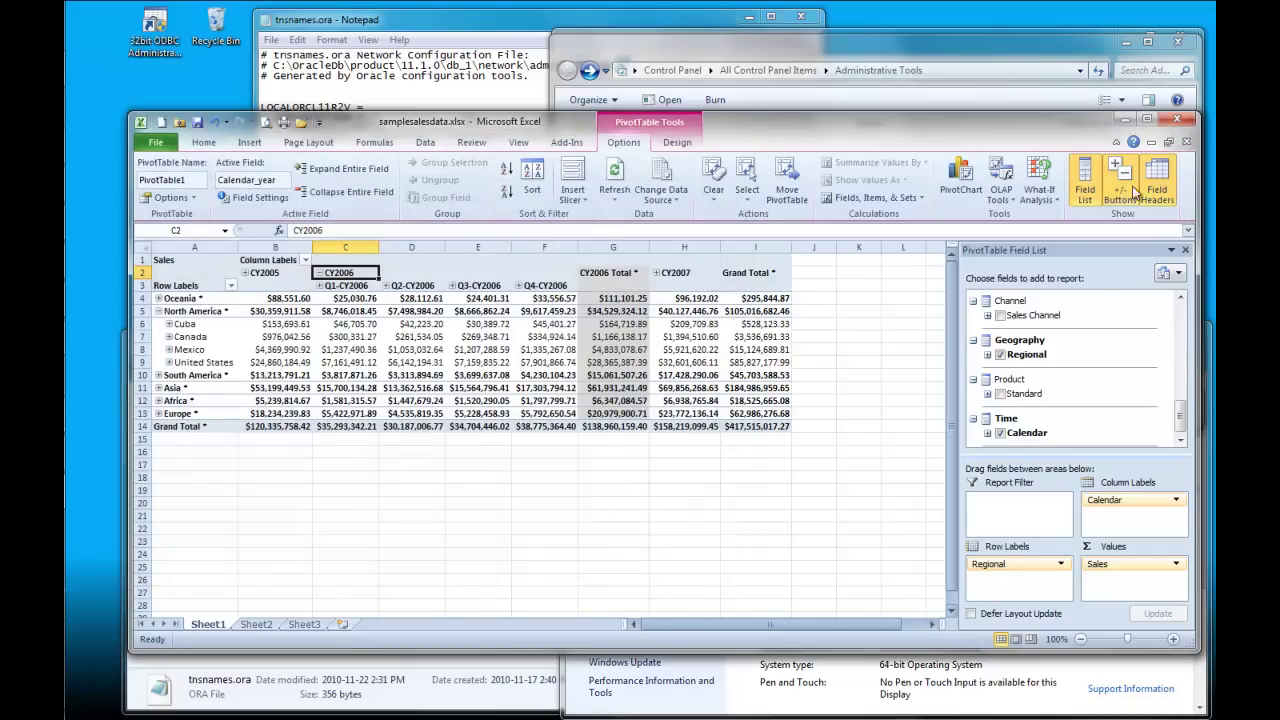
left_click(1178, 120)
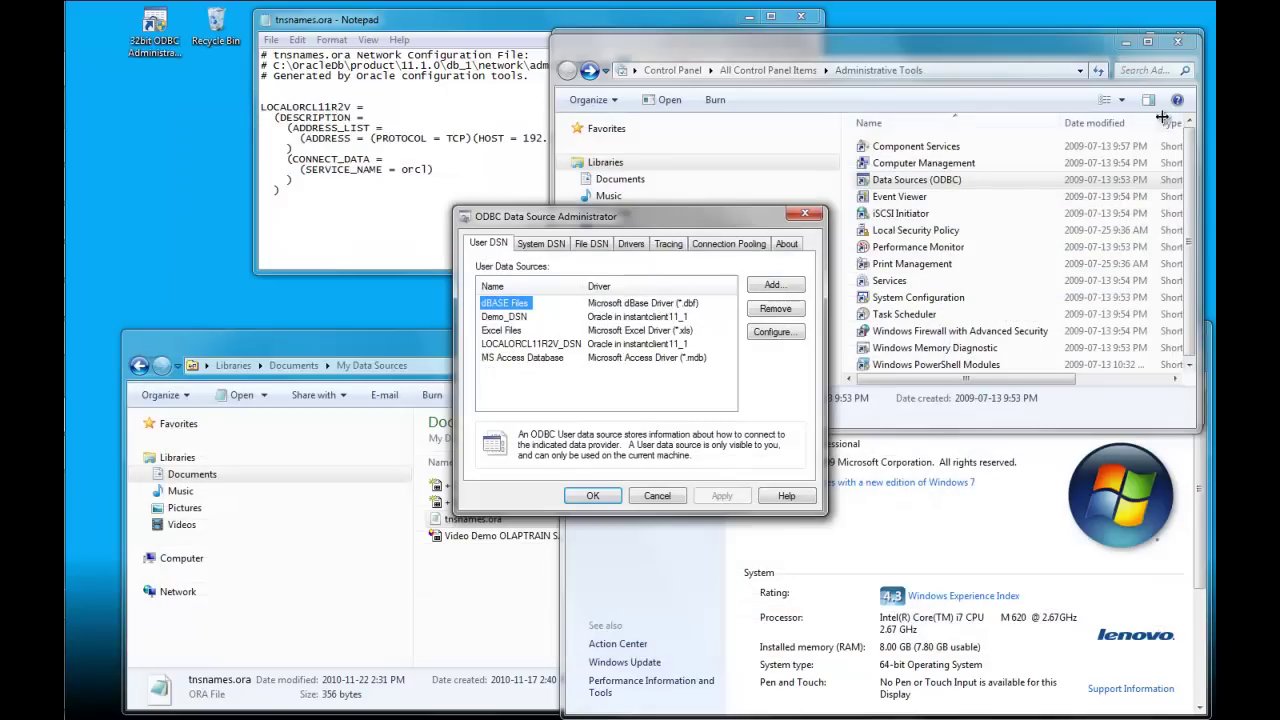
Step: Reopen samplesalesdata.xlsx from the Documents library
left_click(492, 608)
key("alt+Up")
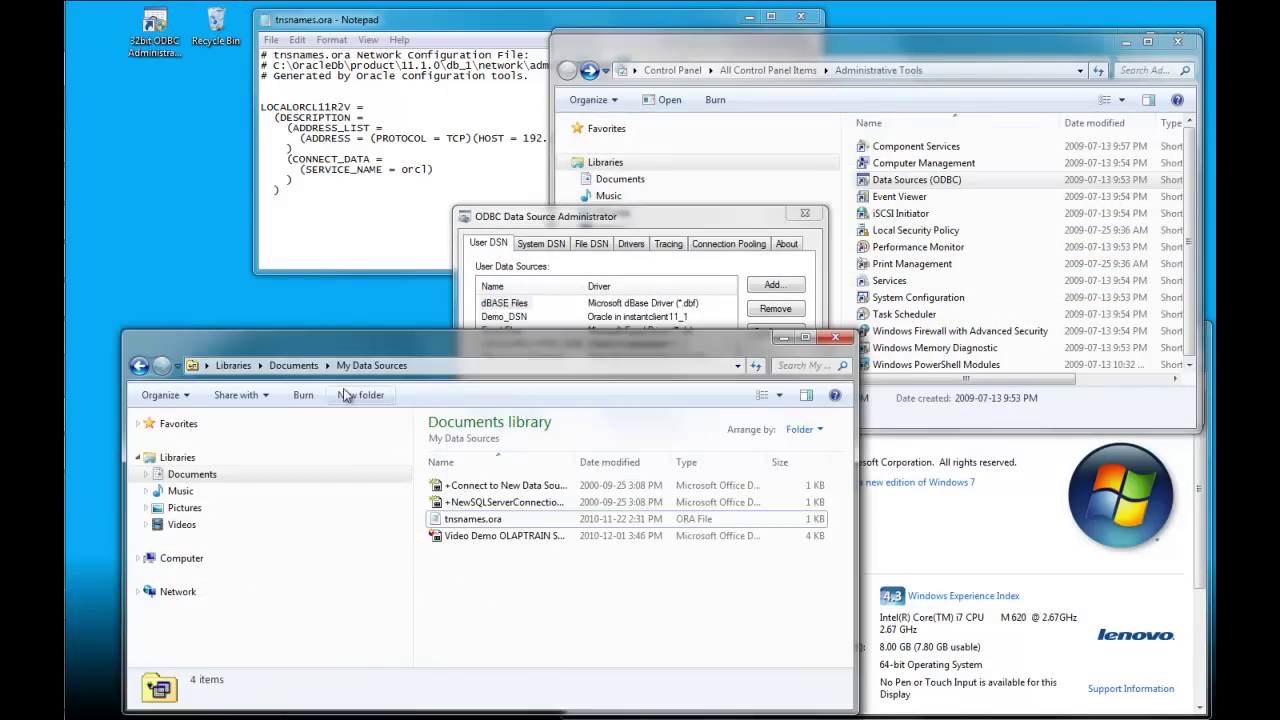
left_click(489, 538)
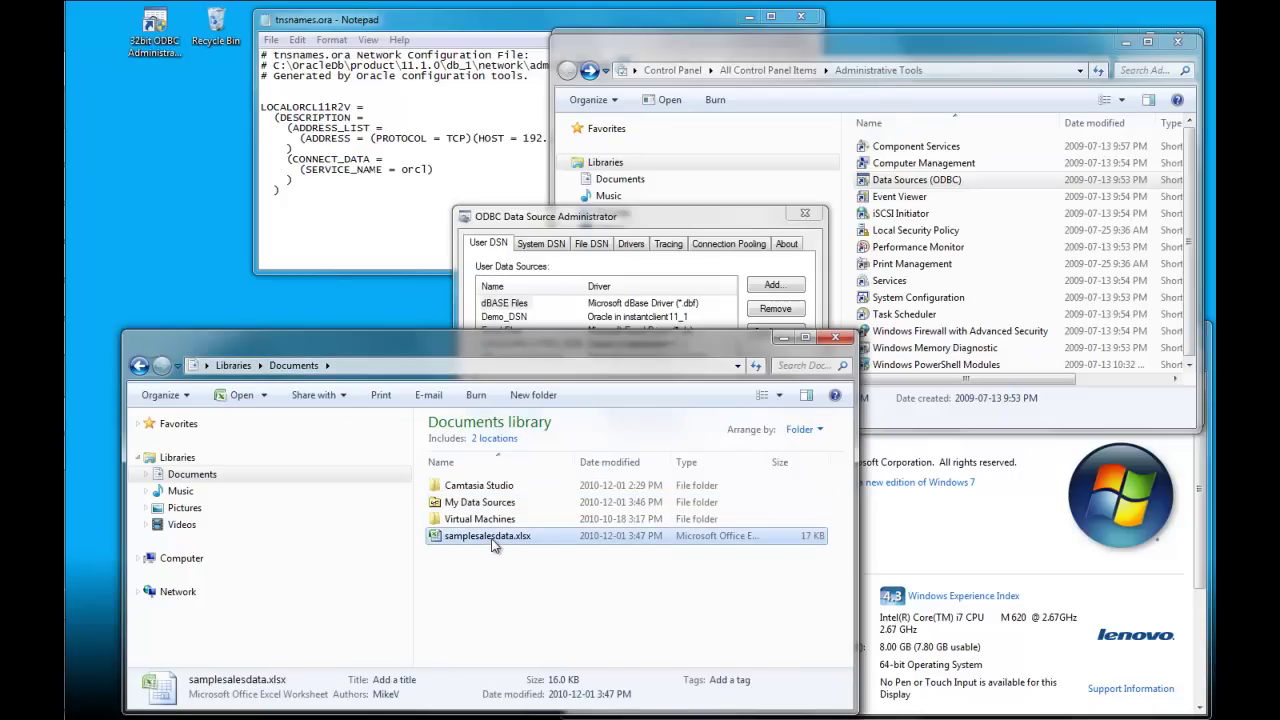
double_click(491, 540)
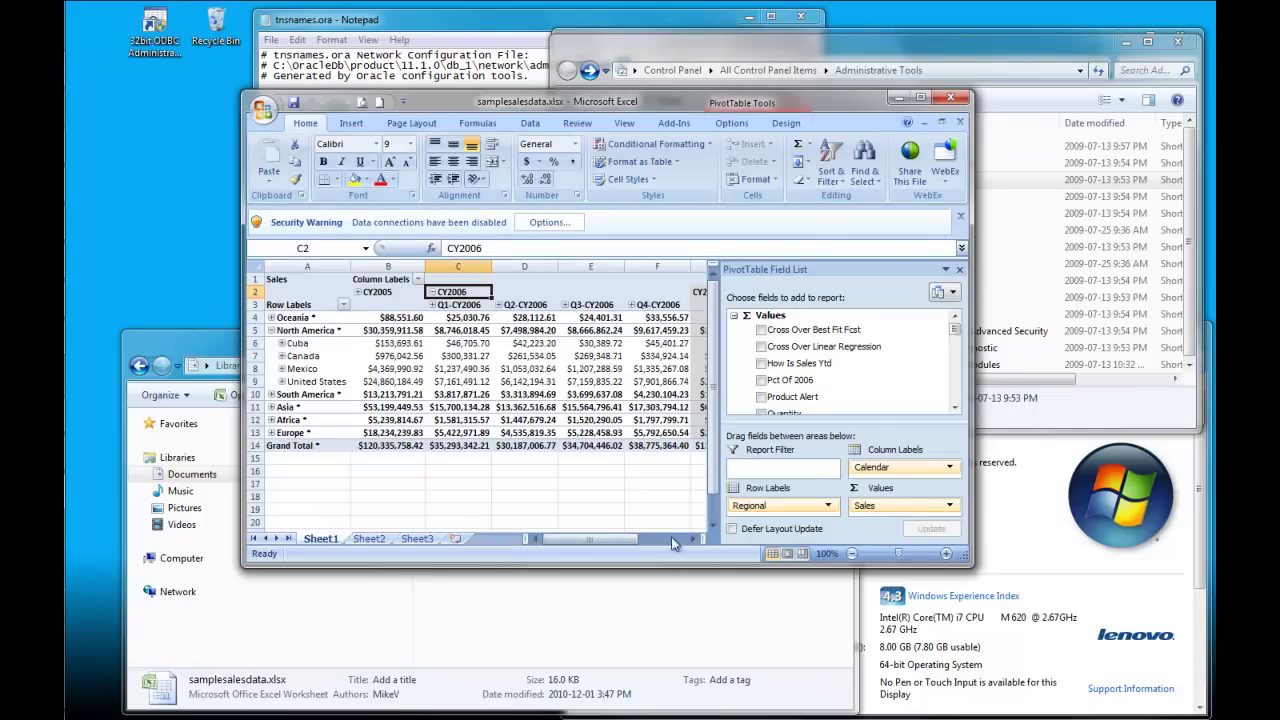
Step: Expand Q1-CY2006 into Jan–Mar 2006, allowing the data connection, then close the workbook
left_click_drag(962, 556, 1164, 630)
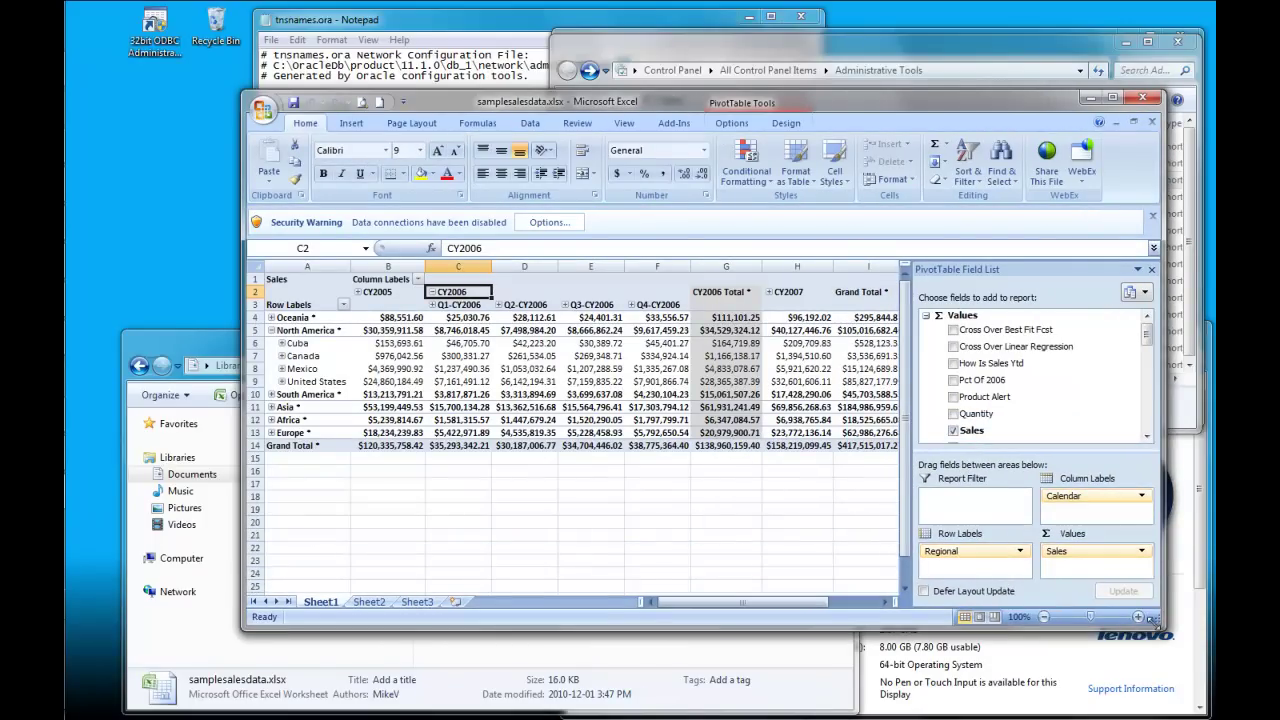
left_click(434, 305)
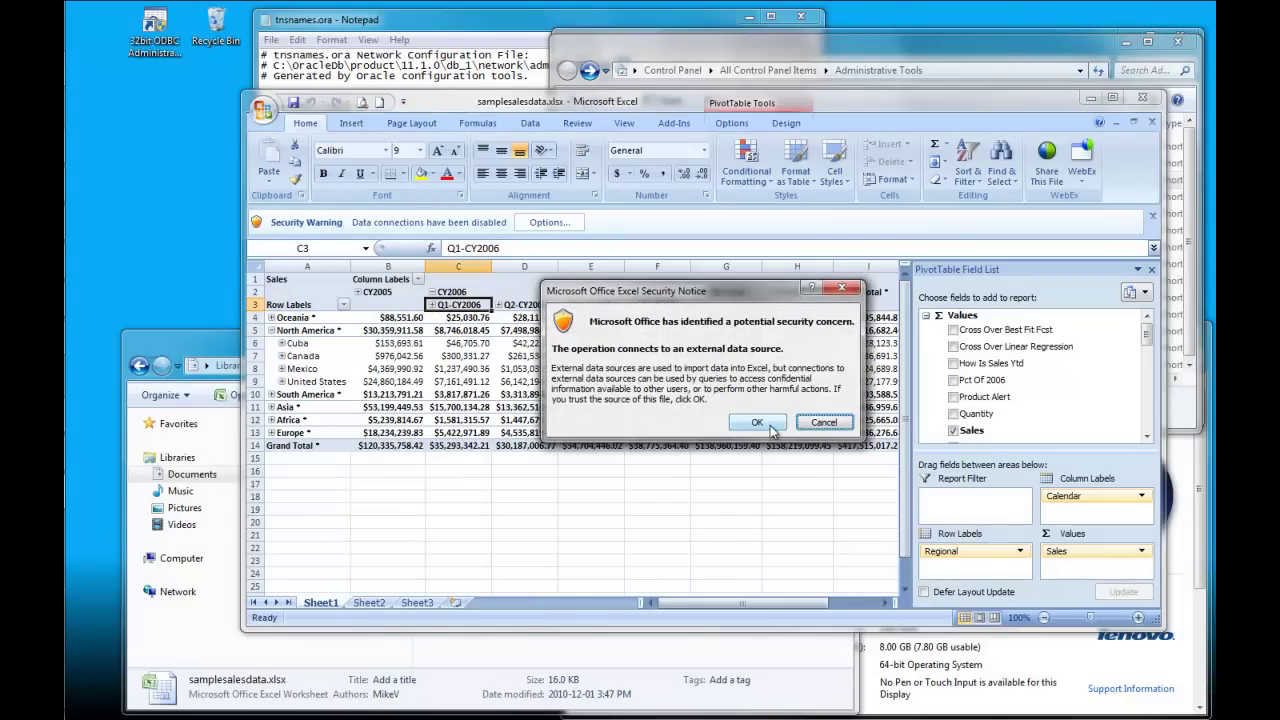
left_click(770, 427)
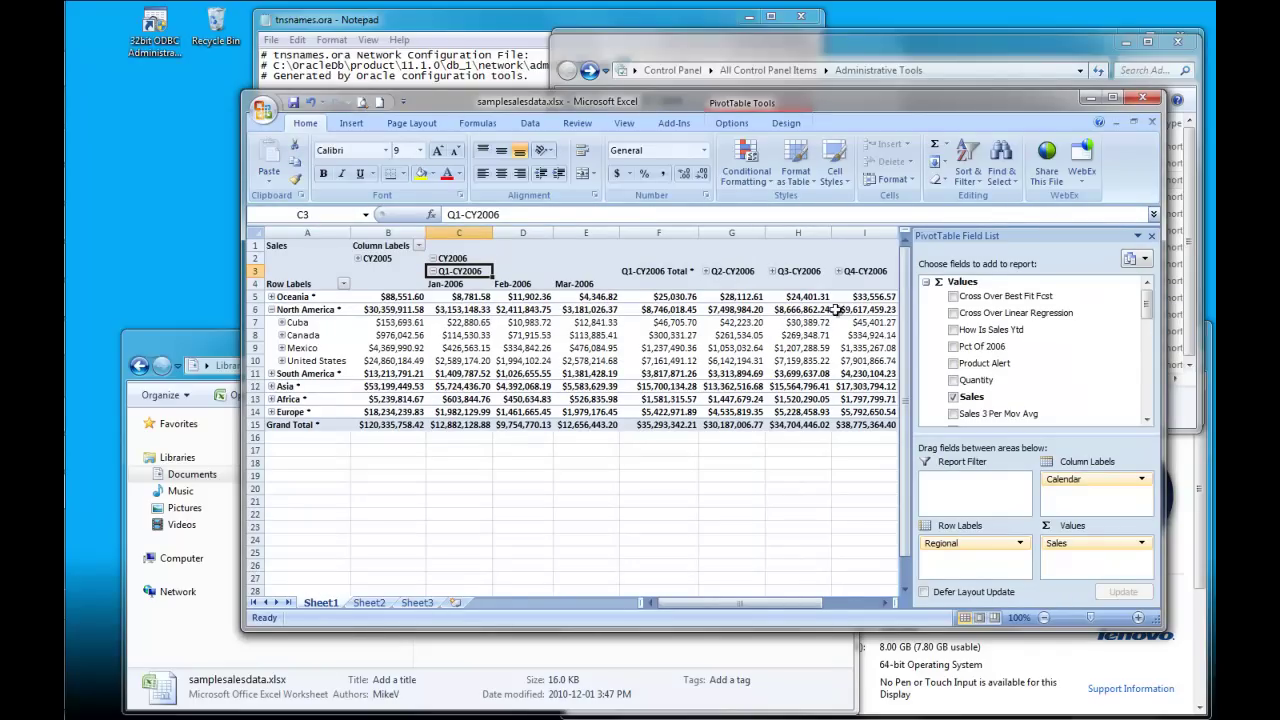
left_click(1142, 97)
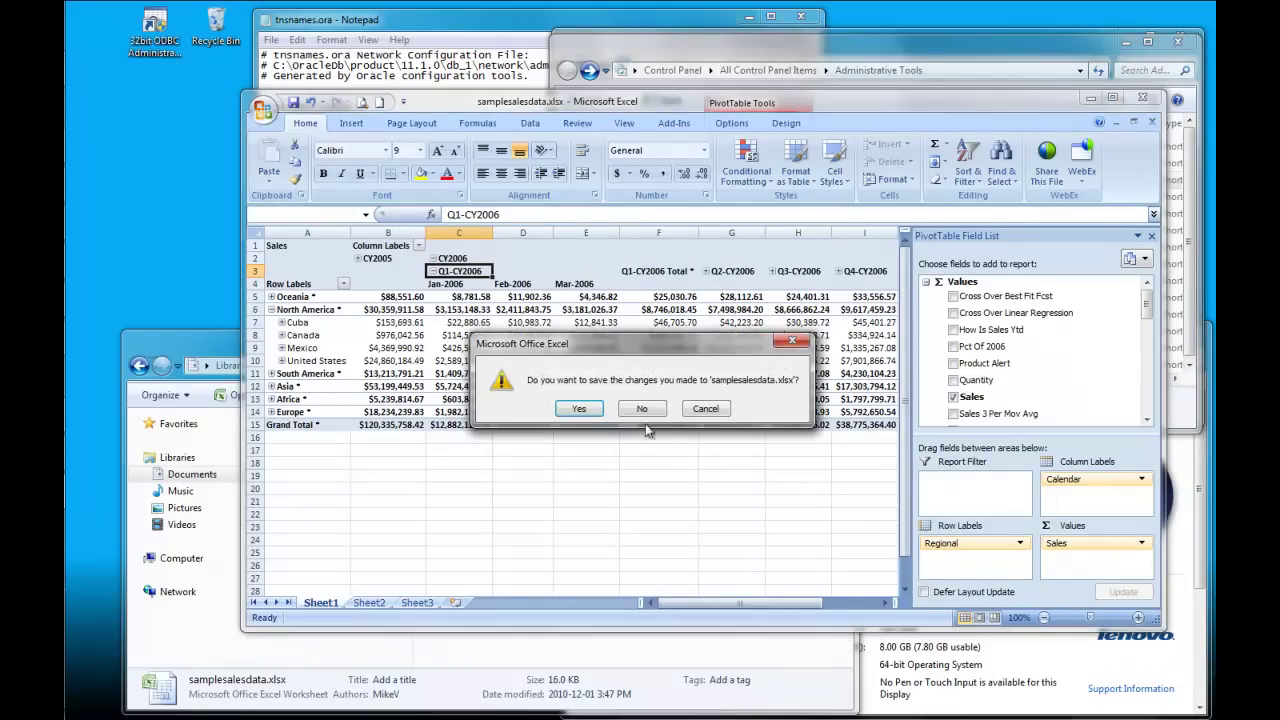
Step: Discard the workbook changes and open the SALES_CUBE .odc file from My Data Sources, enabling connections
left_click(645, 410)
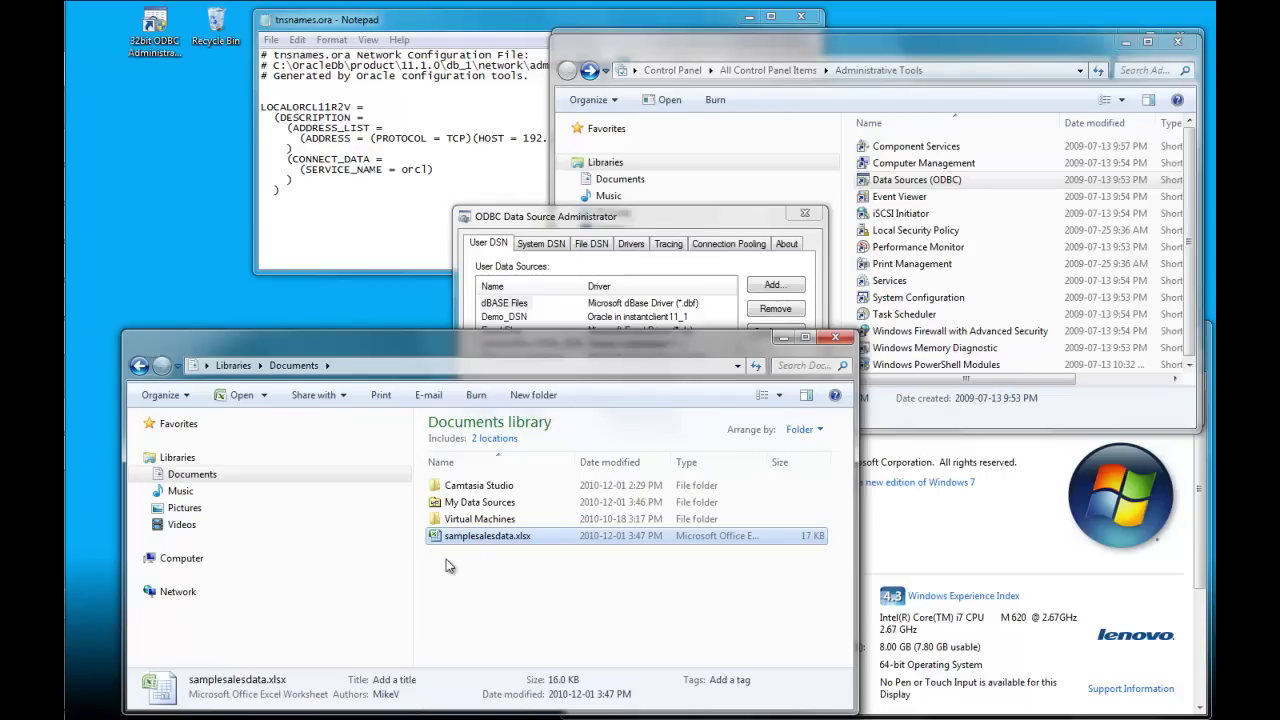
double_click(484, 502)
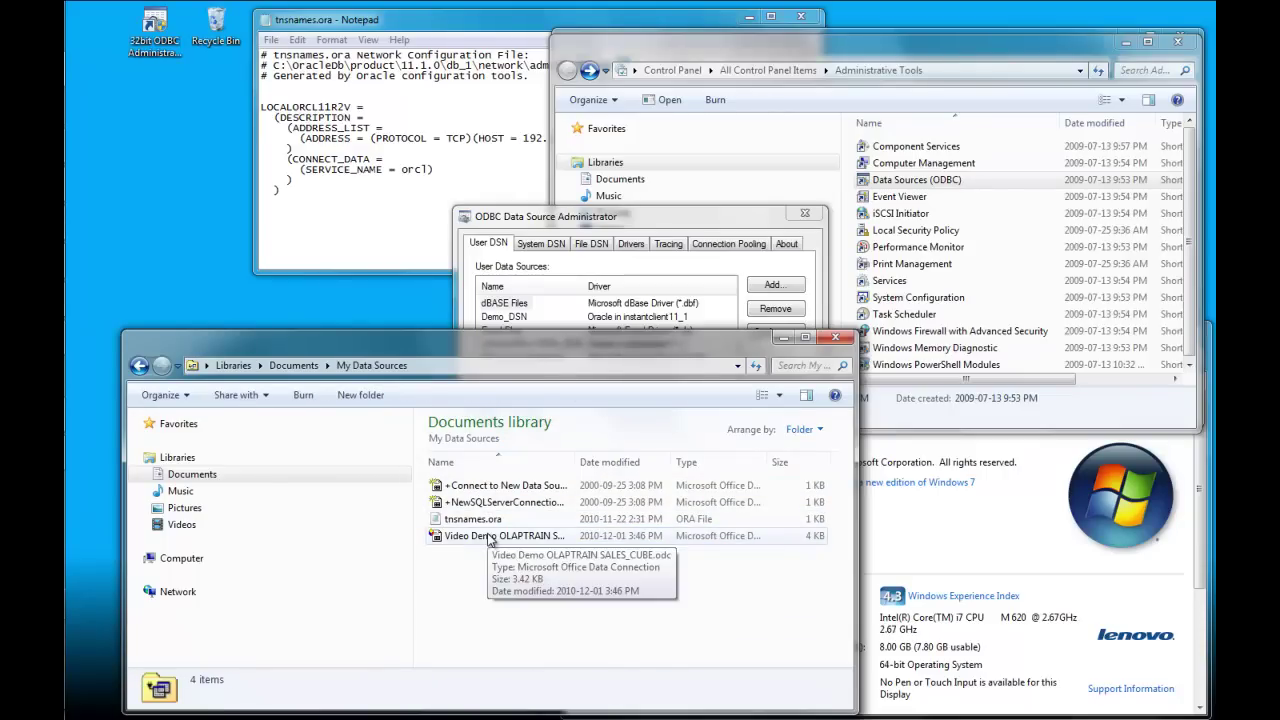
double_click(489, 537)
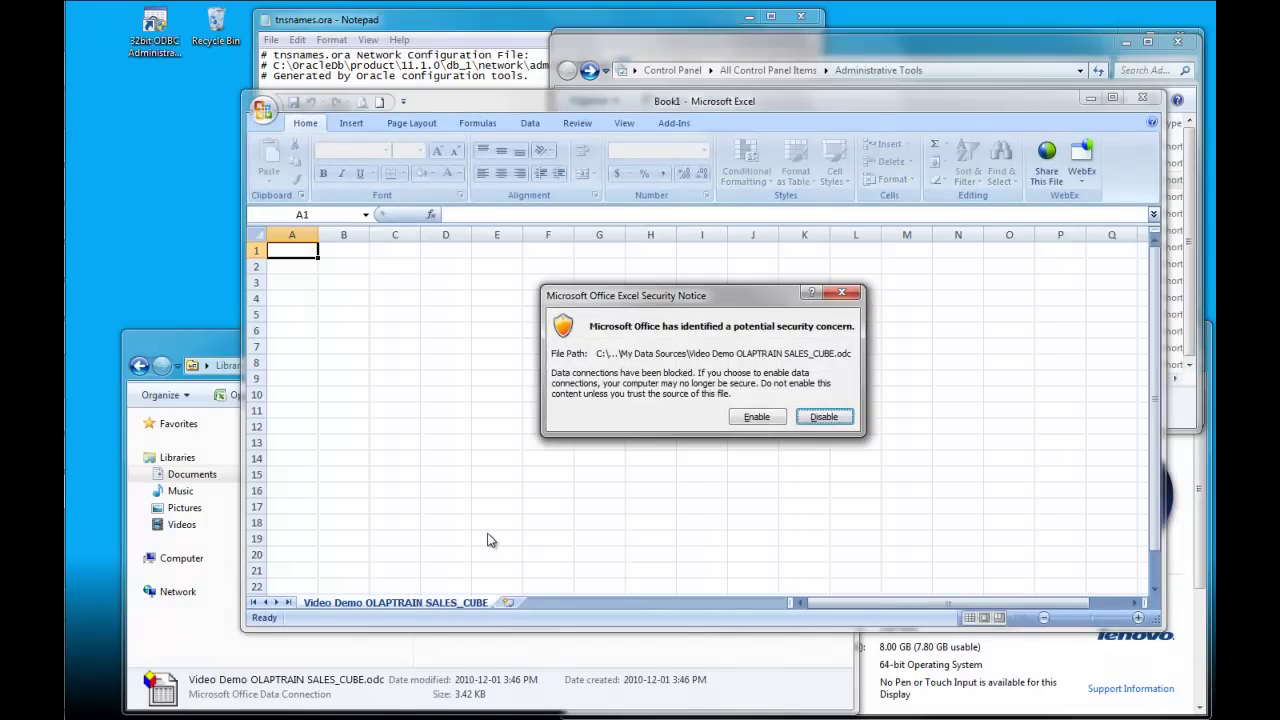
left_click(758, 419)
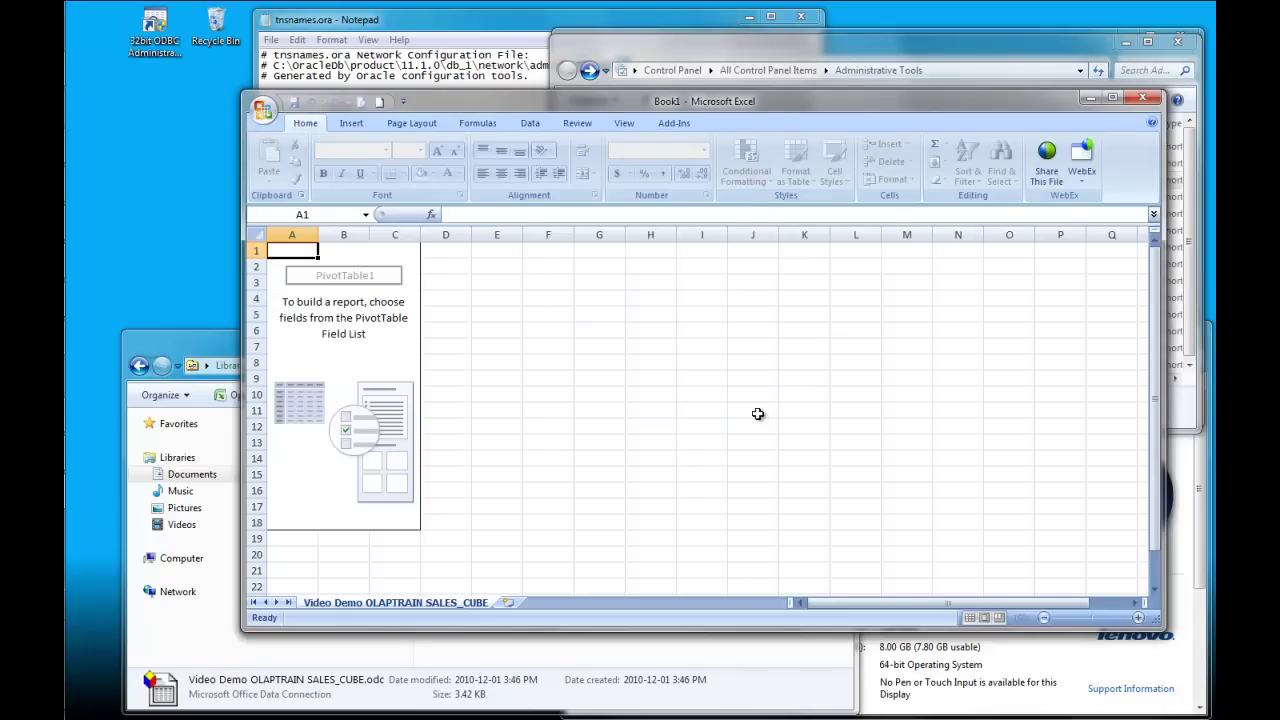
Step: Build a PivotTable of Sales and Quantity by product category
left_click(953, 397)
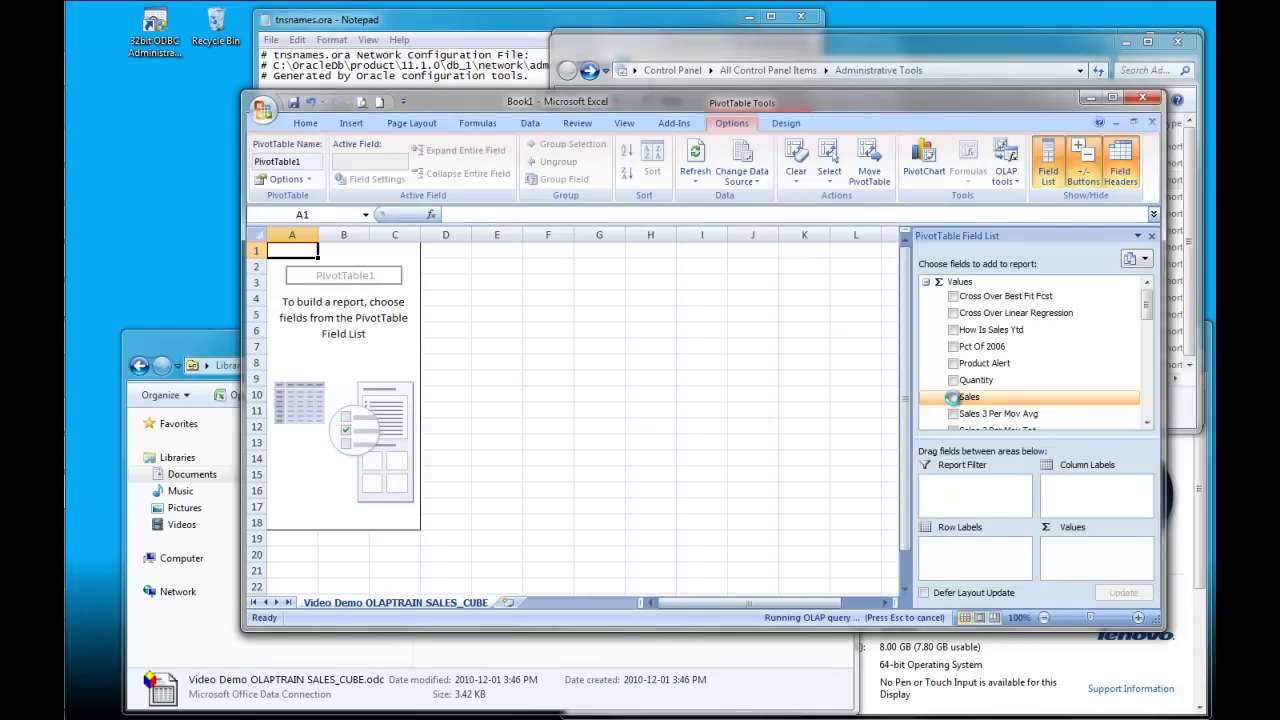
left_click(953, 380)
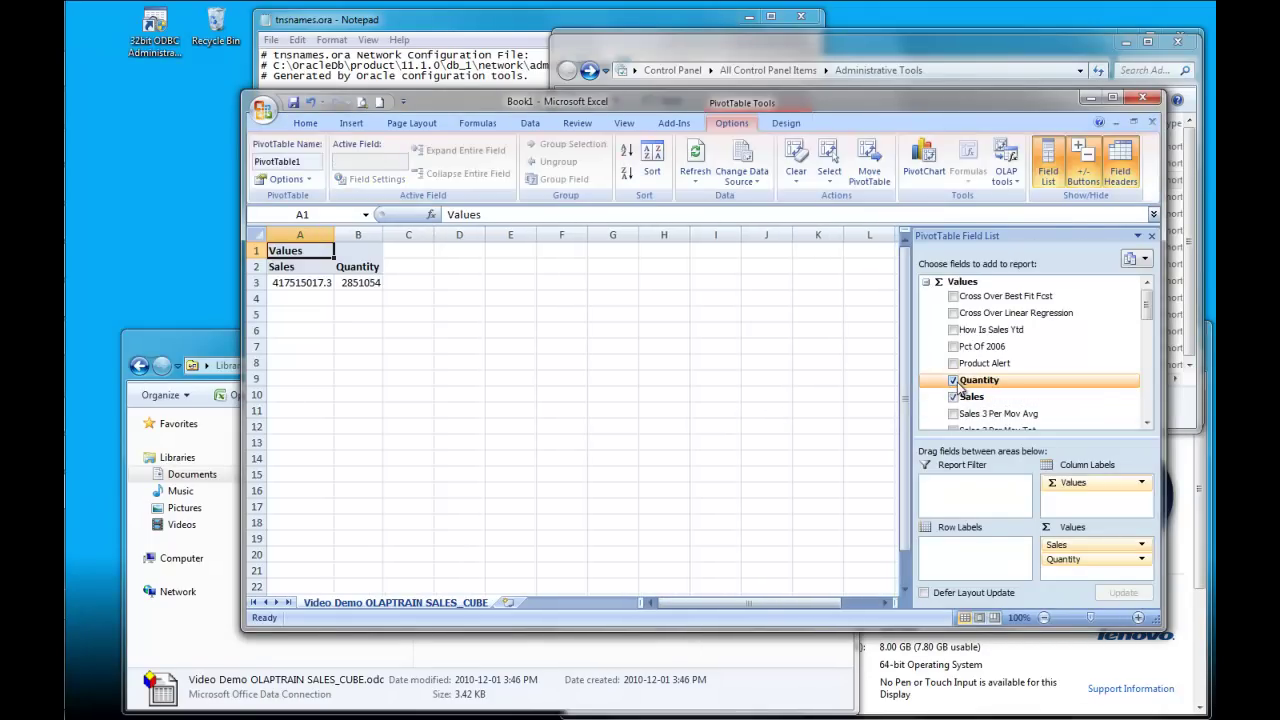
left_click(1146, 407)
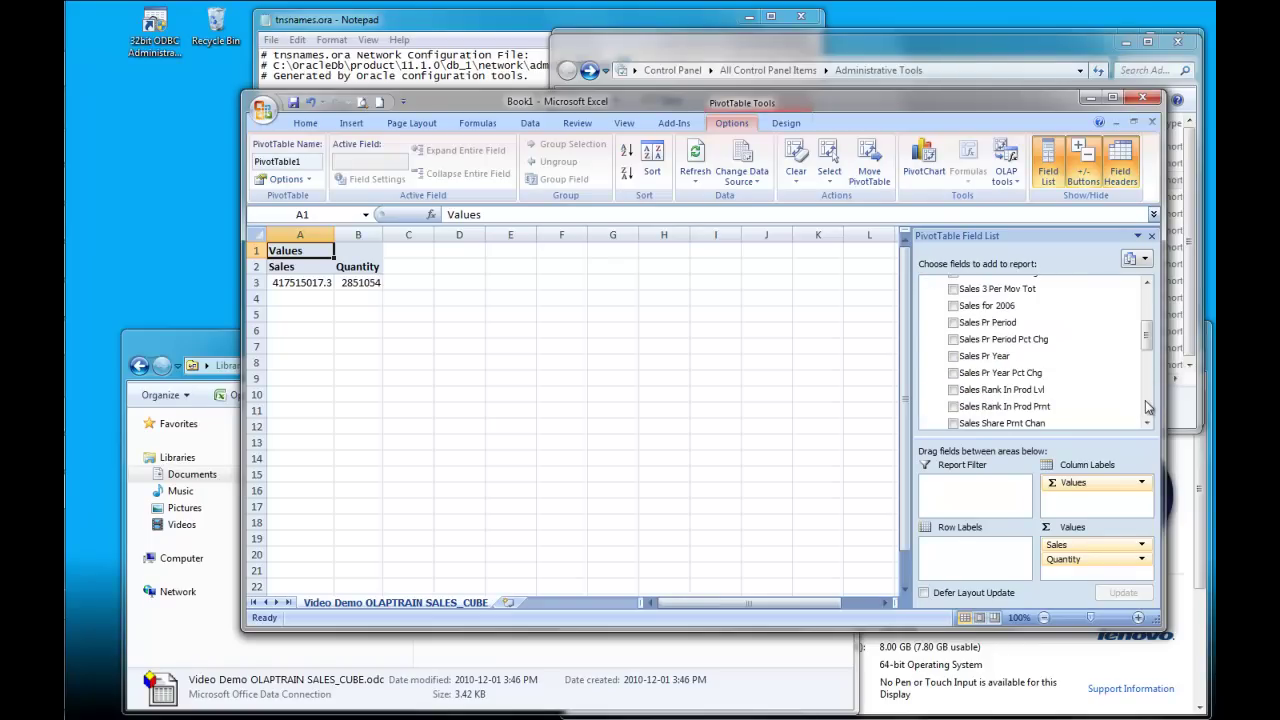
left_click(1145, 400)
scroll(1040, 423, "down", 2)
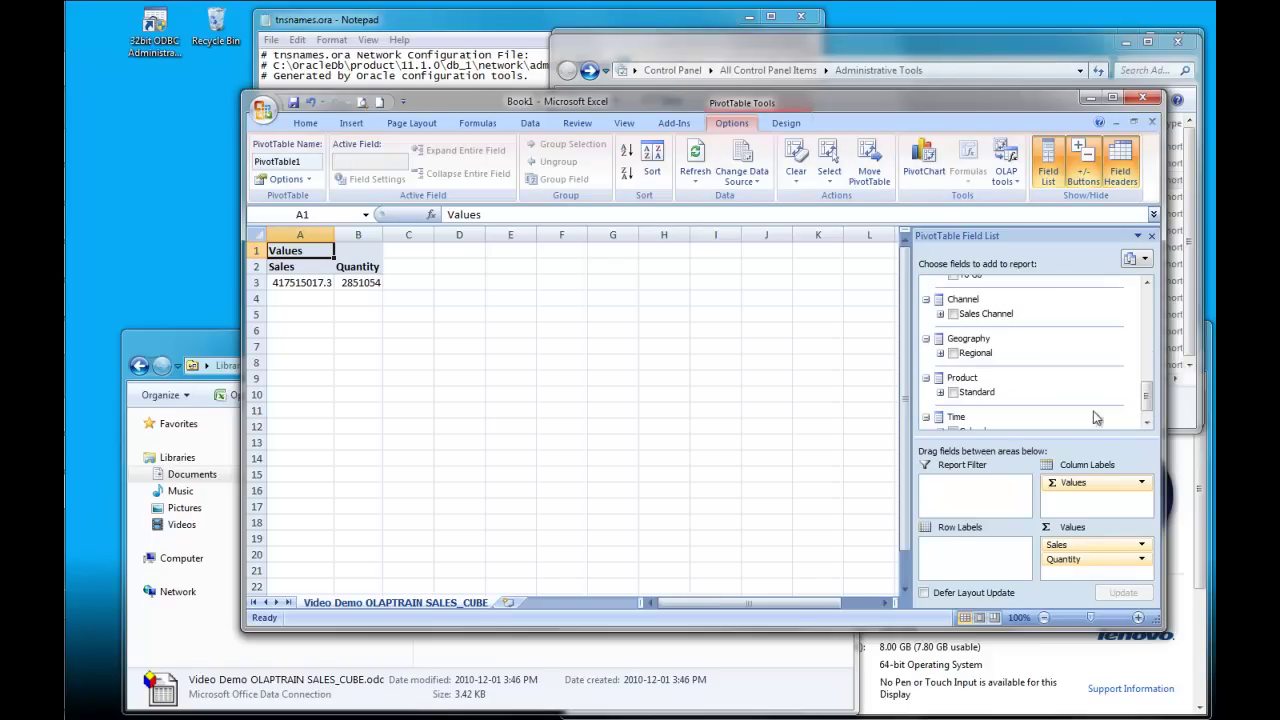
left_click(953, 392)
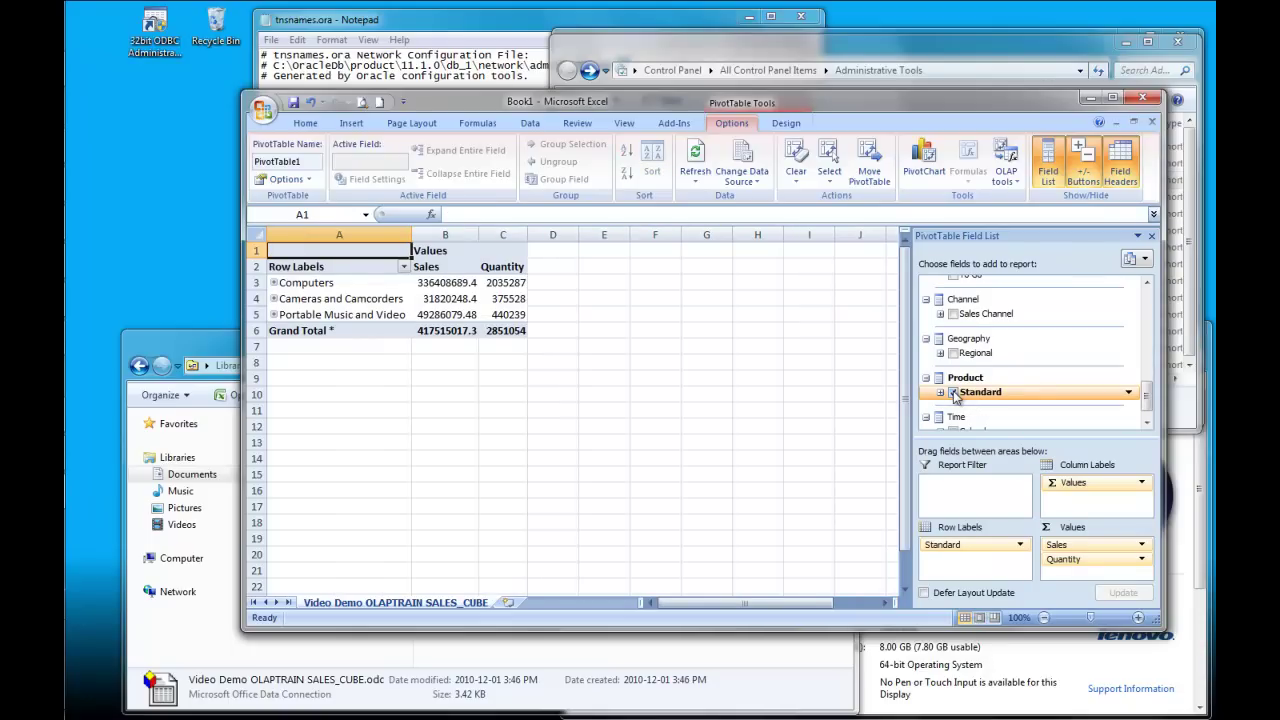